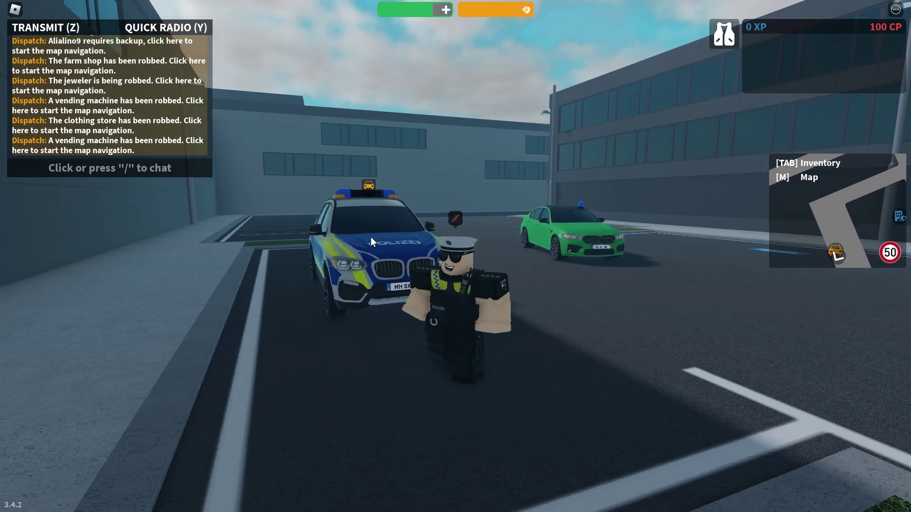
Step: Walk the police officer to the parked blue and yellow Polizei car and get in
scroll(371, 237, "up", 3)
scroll(371, 262, "down", 3)
key("a")
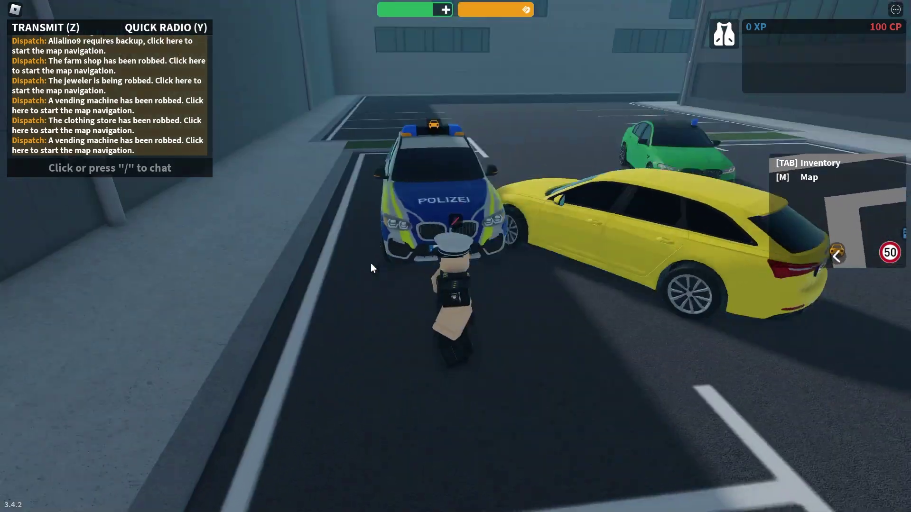
scroll(371, 264, "up", 2)
key("w")
key("d")
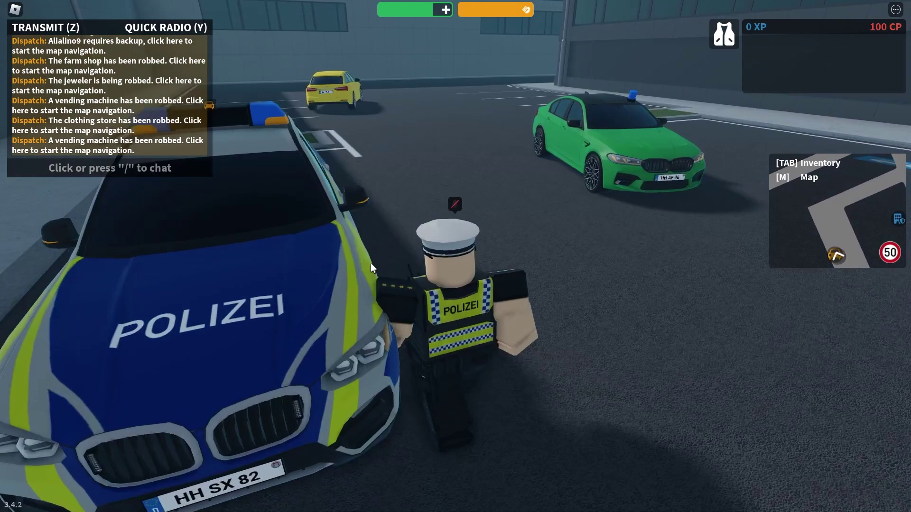
key("e")
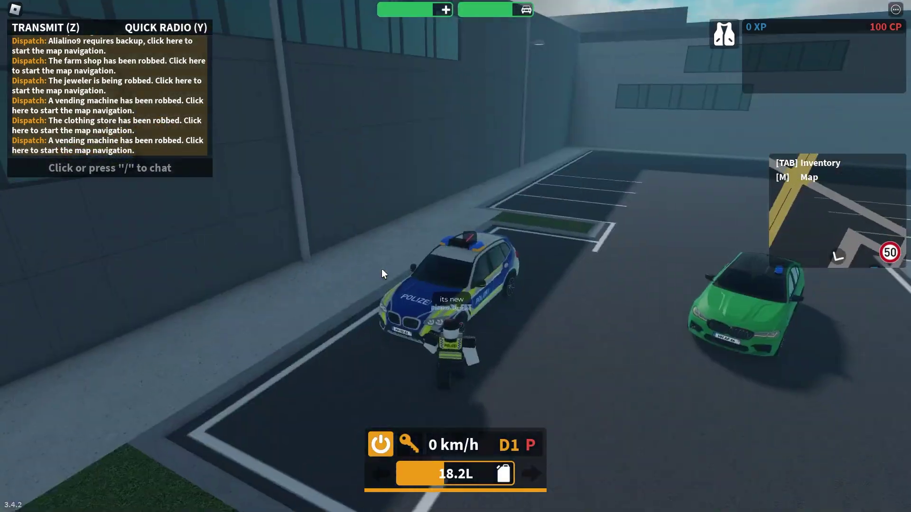
Step: Examine the parked Polizei car from the front, side and rear, both close up and from a distance
scroll(381, 268, "up", 4)
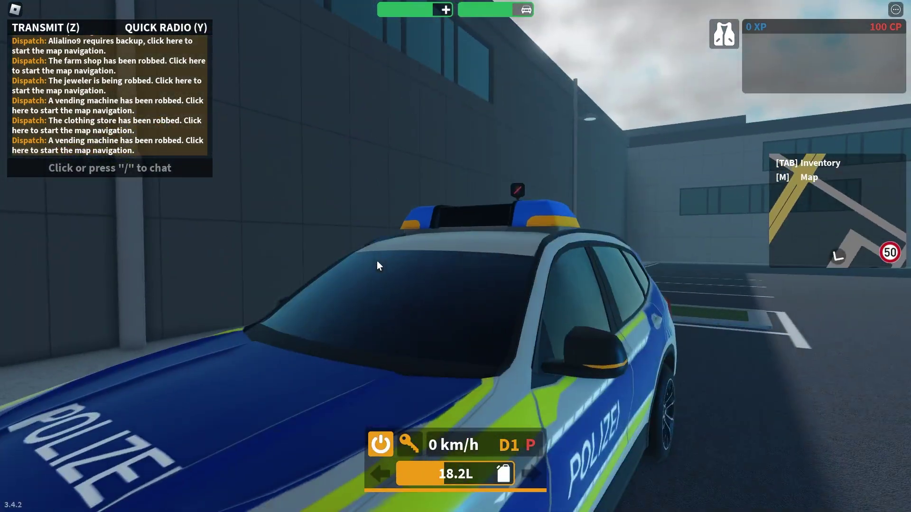
scroll(377, 261, "down", 5)
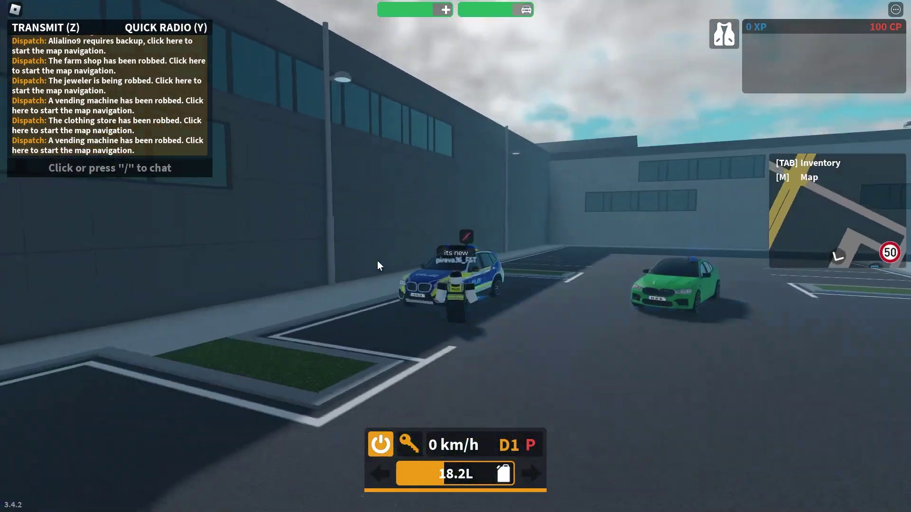
scroll(377, 261, "up", 4)
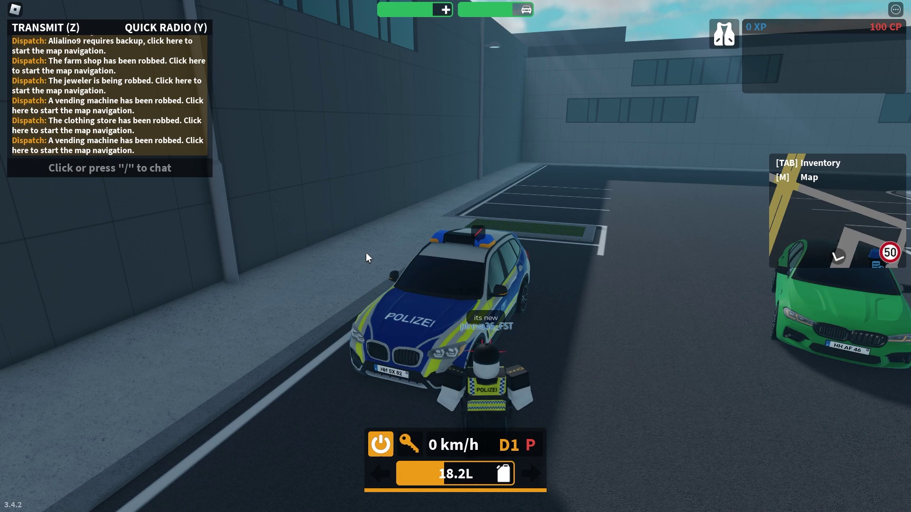
left_click_drag(364, 253, 412, 255)
scroll(412, 255, "down", 4)
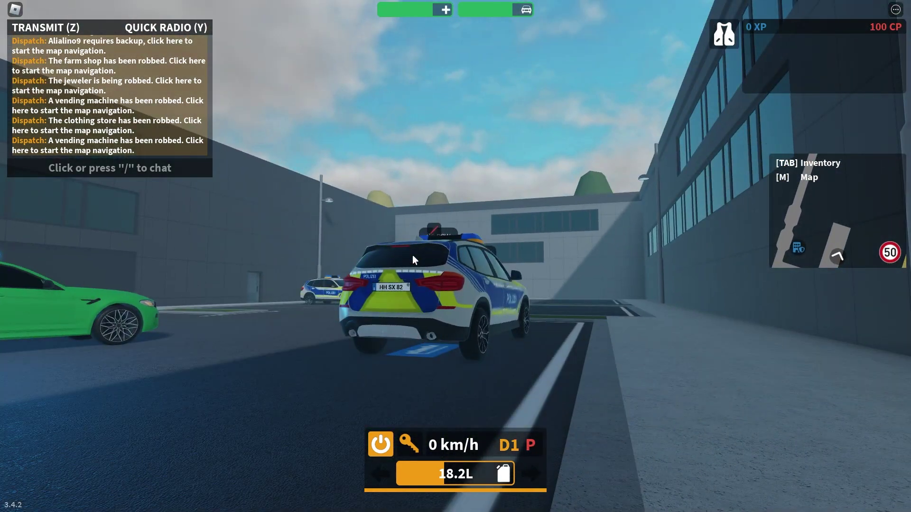
scroll(412, 255, "up", 4)
scroll(413, 256, "down", 4)
scroll(412, 256, "up", 2)
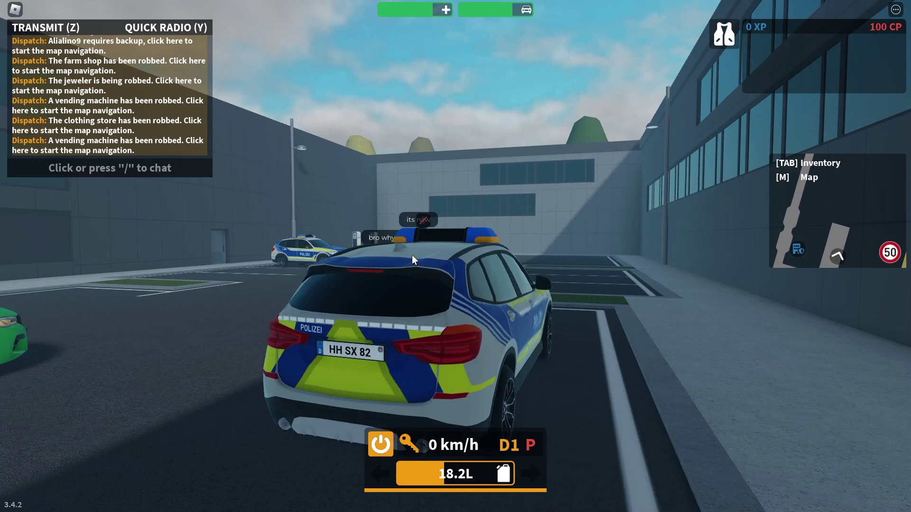
scroll(411, 255, "down", 3)
left_click_drag(411, 255, 397, 260)
Step: Drive the Polizei car out of the parking area and through the barrier gate to the main street
key("w")
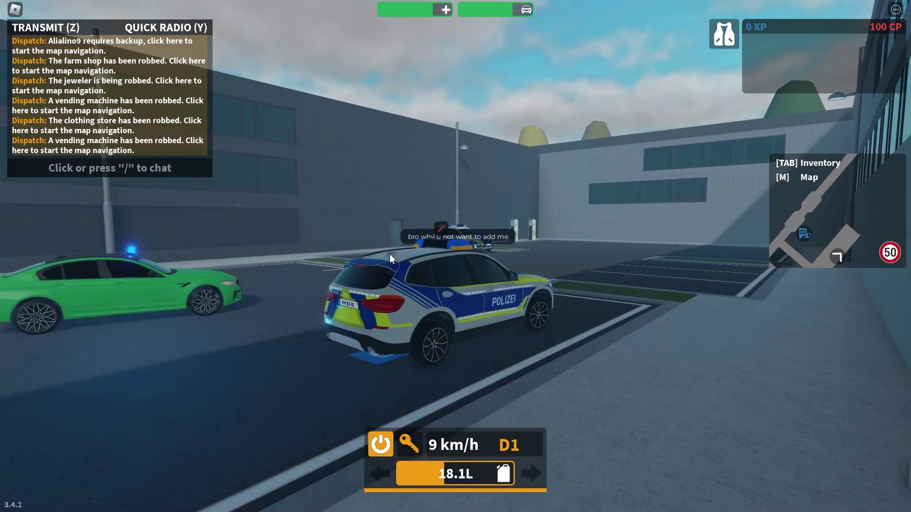
key("a")
left_click_drag(280, 264, 277, 263)
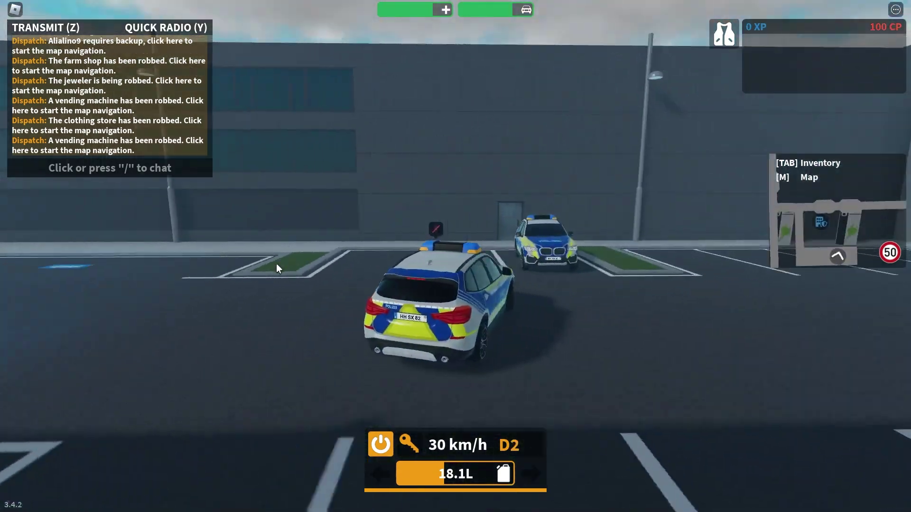
key("a")
key("w")
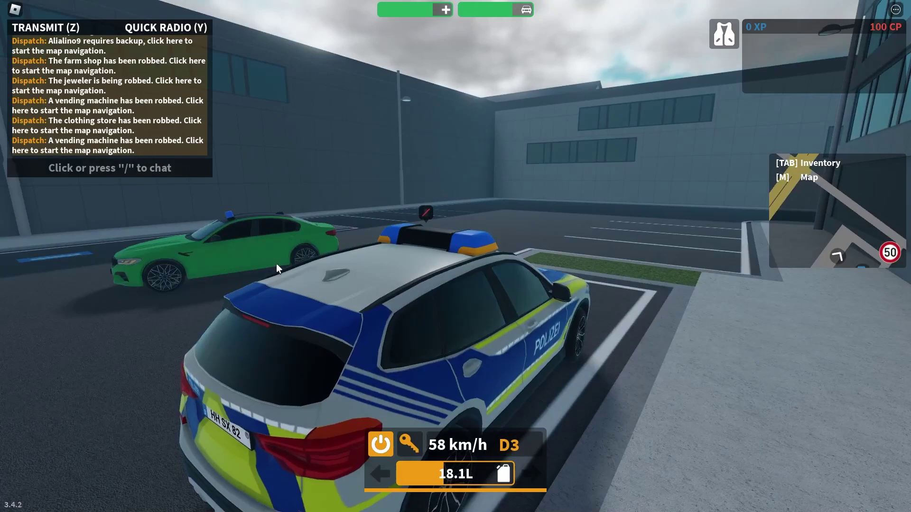
key("d")
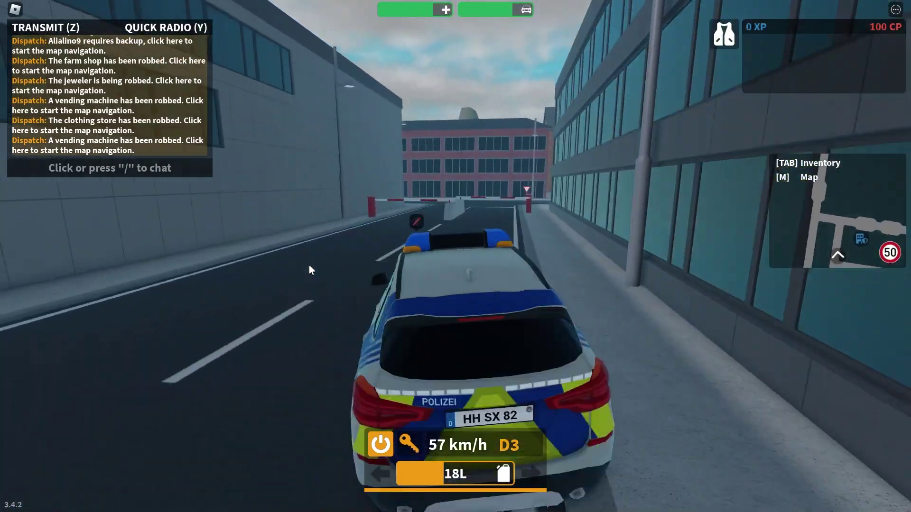
key("w")
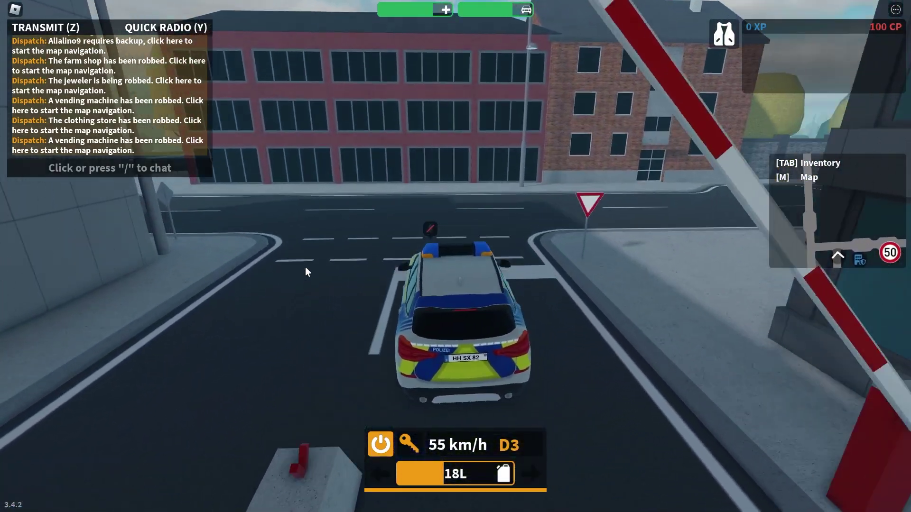
Step: Turn onto the main street and drive past the bus stops towards the roundabout
key("a")
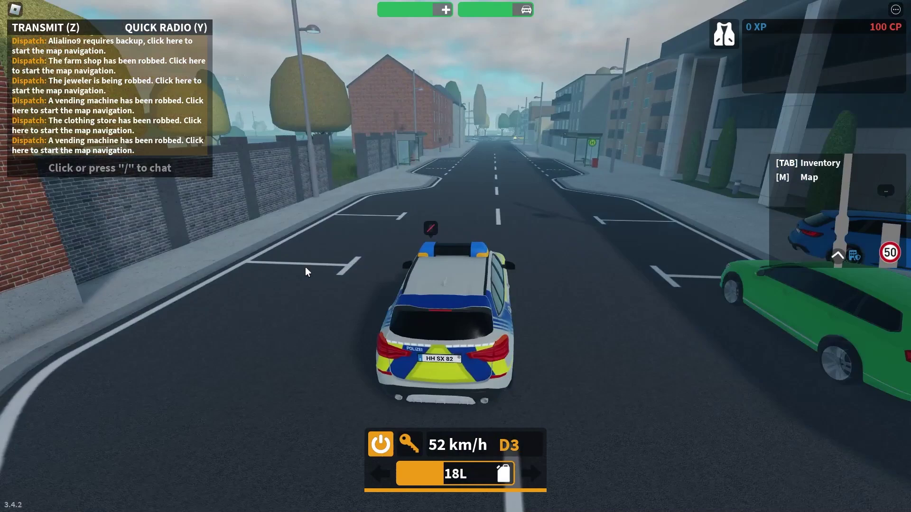
key("w")
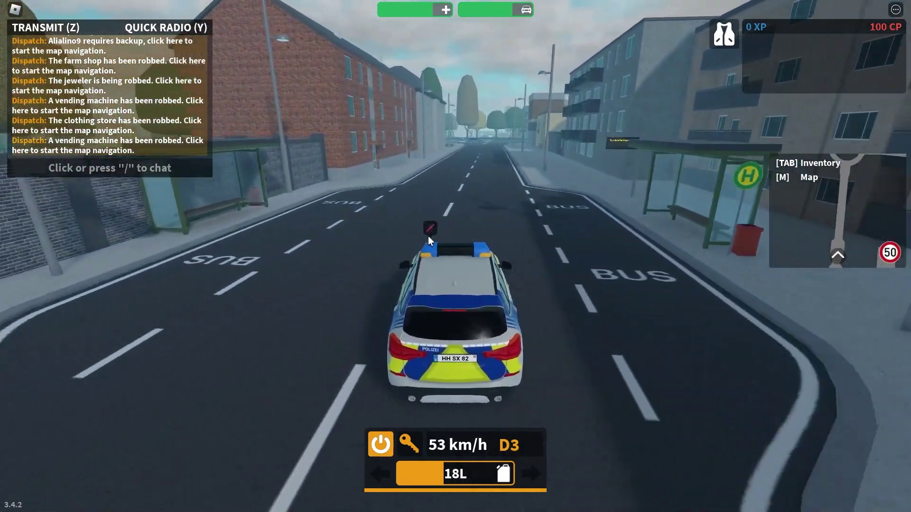
key("w")
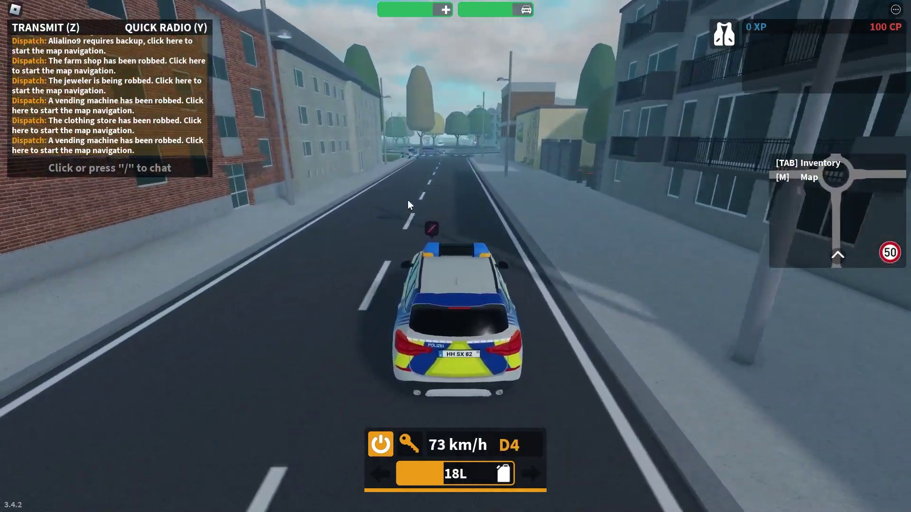
key("w")
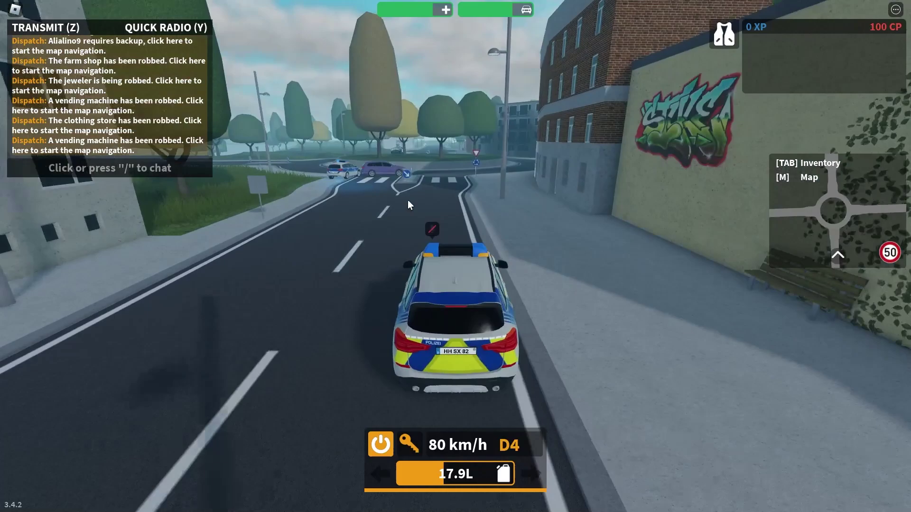
Step: Leave the roundabout by the street on the right and brake behind the white truck
key("d")
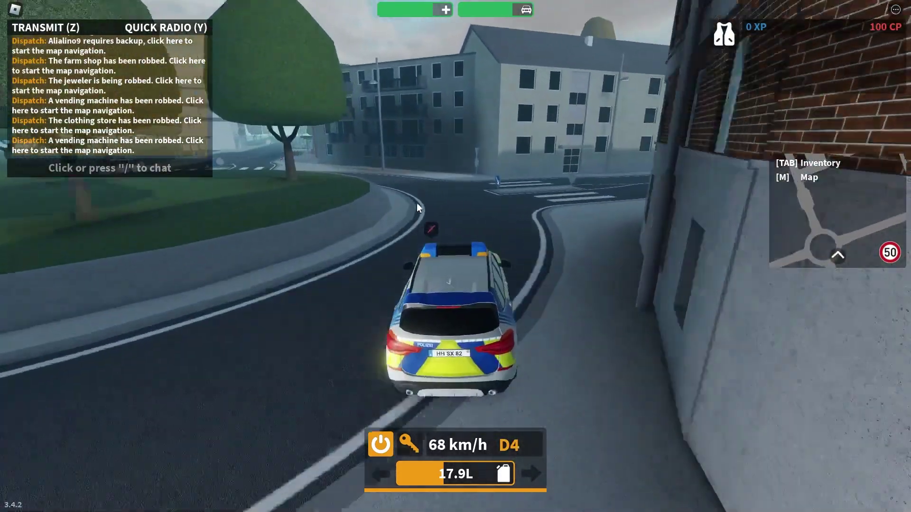
key("d")
key("s")
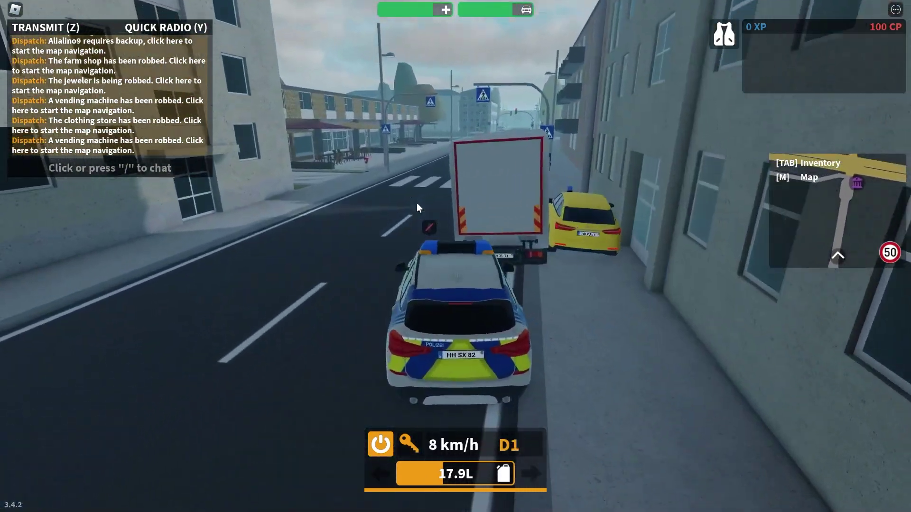
Step: Steer around the stopped truck and continue down the street over the pedestrian crossing
key("s")
key("w")
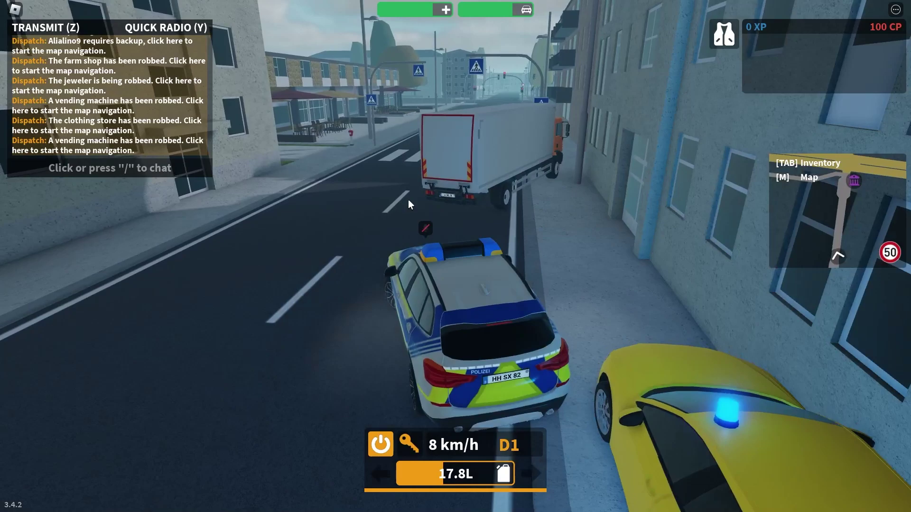
key("w")
key("a")
key("d")
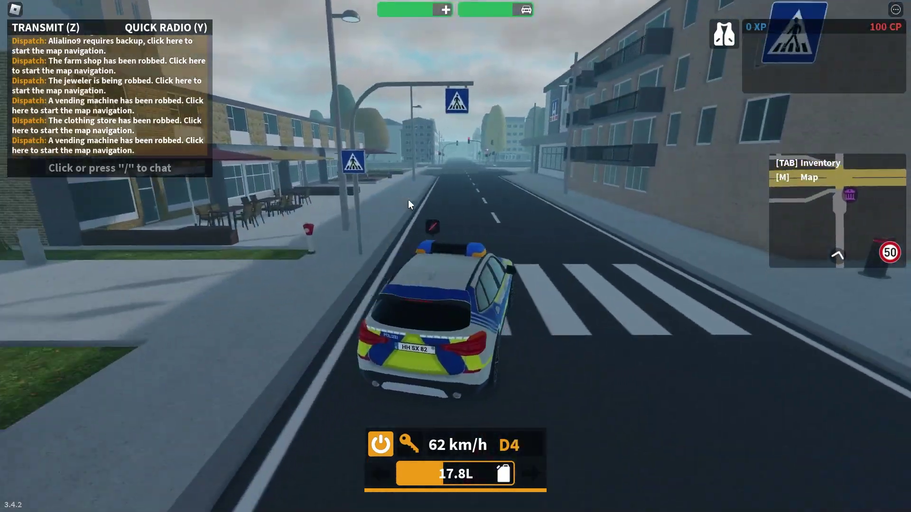
key("w")
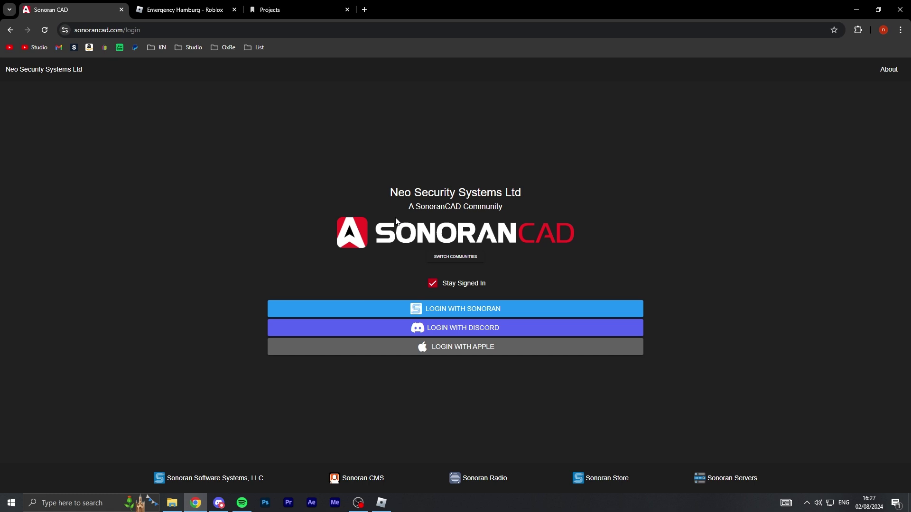
Step: Switch back to the Roblox game and slow the Polizei car down before the next intersection
left_click(382, 504)
key("s")
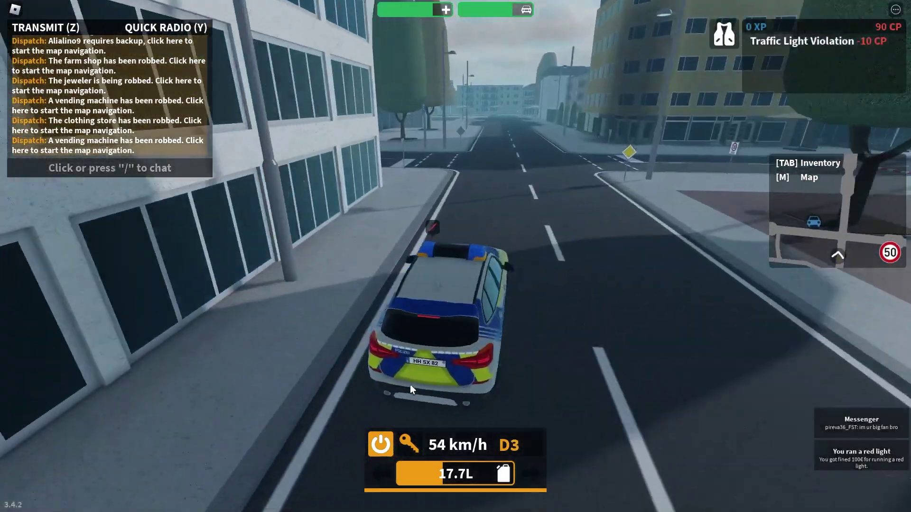
key("w")
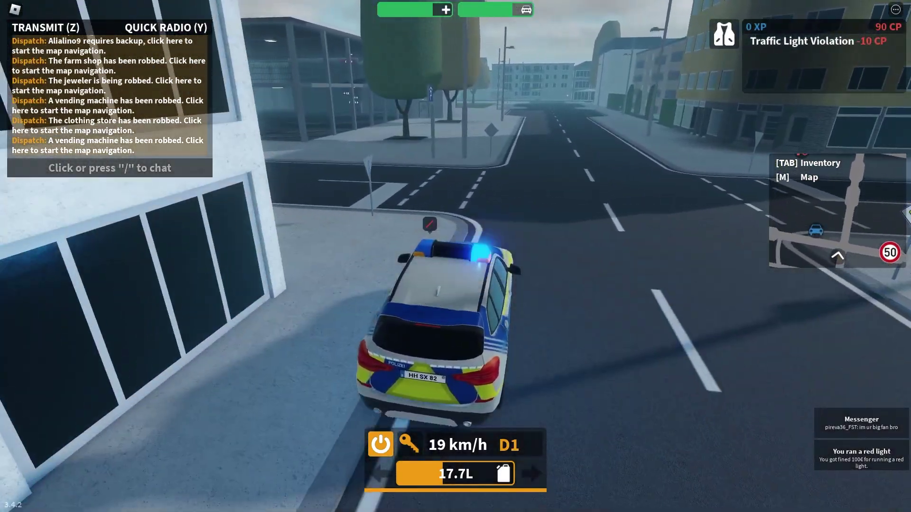
Step: Switch to the browser and highlight the community name Neo Security Systems Ltd on the SonoranCAD login page
key("alt+Tab")
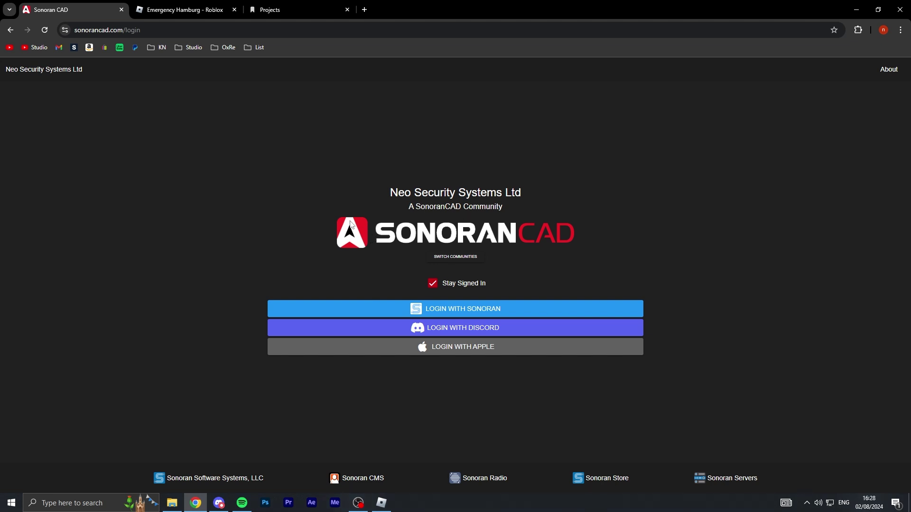
left_click_drag(390, 192, 458, 192)
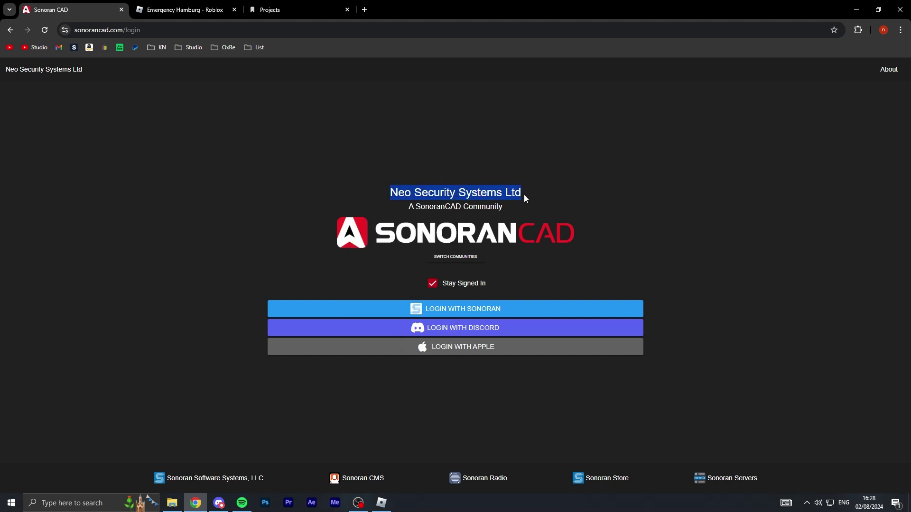
left_click(563, 196)
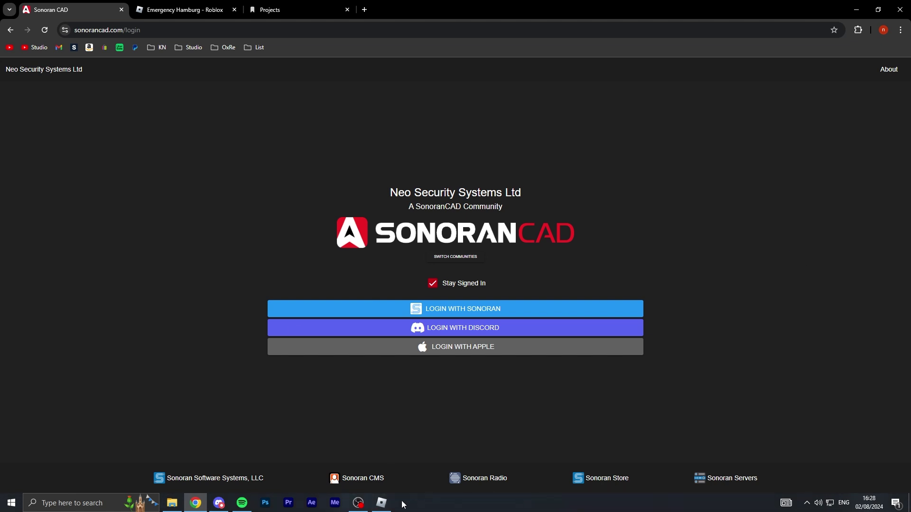
Step: Return to the Roblox game, reverse the Polizei car off the curb and drive on down the street
left_click(381, 503)
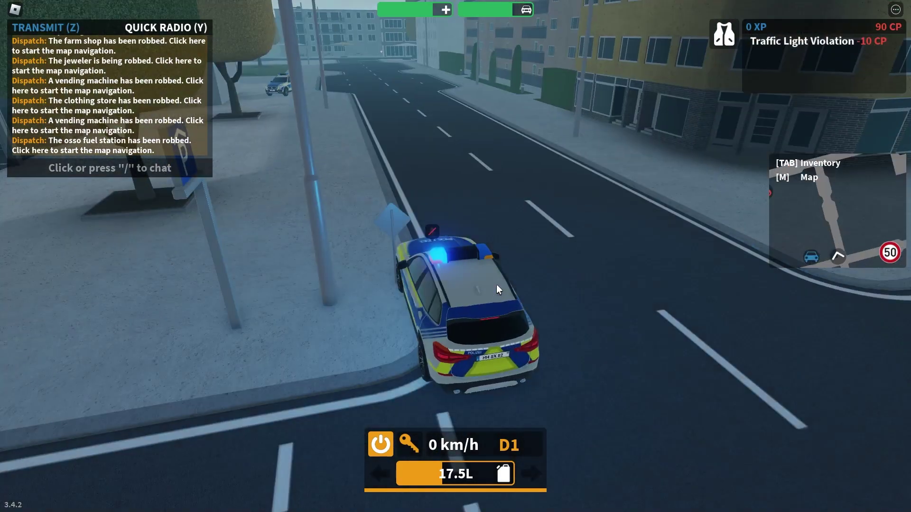
key("s")
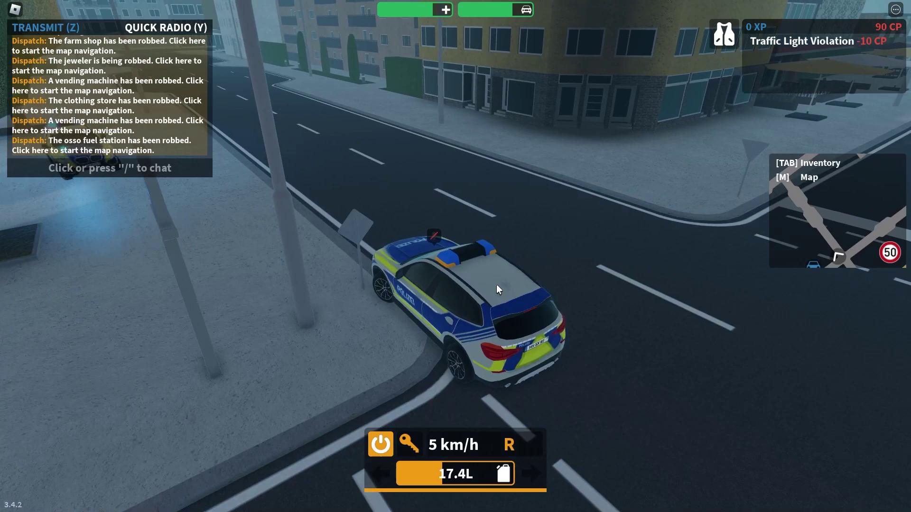
key("w")
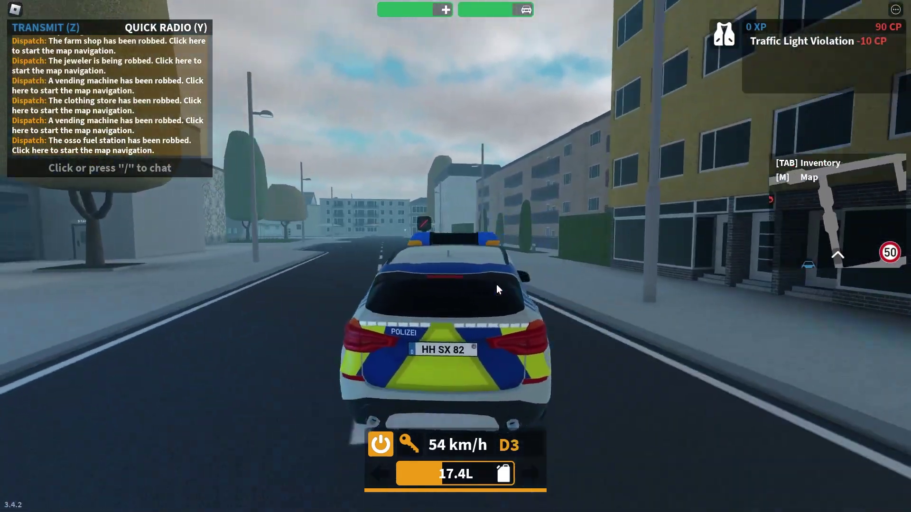
scroll(496, 284, "down", 2)
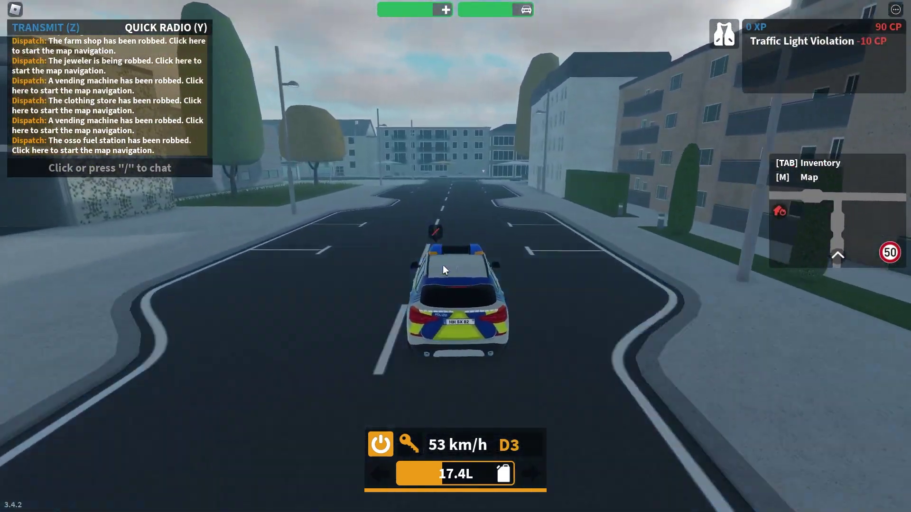
scroll(466, 259, "up", 2)
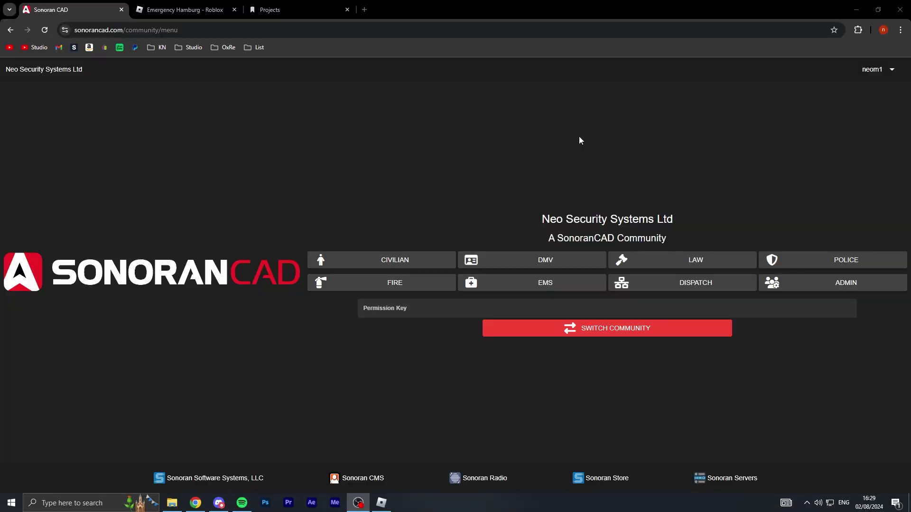
Step: Open the Dispatch section from the Neo Security Systems Ltd community menu in SonoranCAD
left_click(579, 137)
left_click_drag(526, 211, 682, 233)
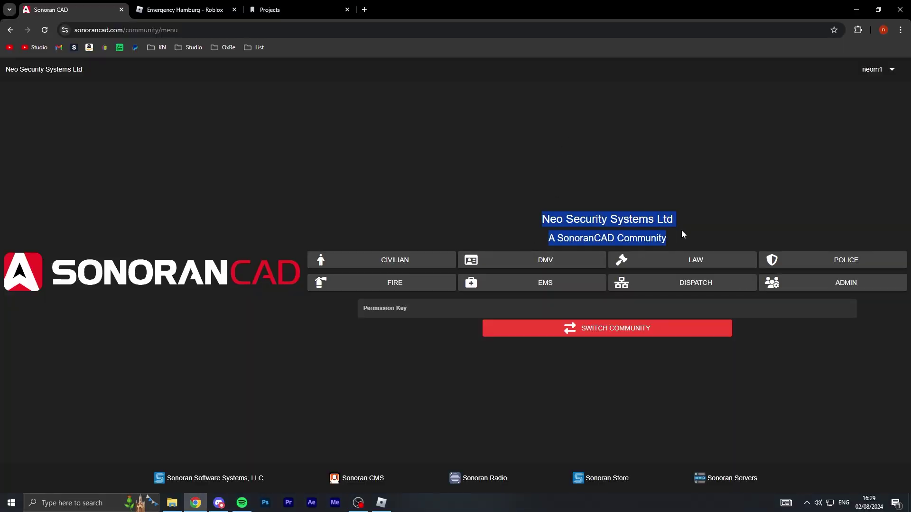
left_click(672, 162)
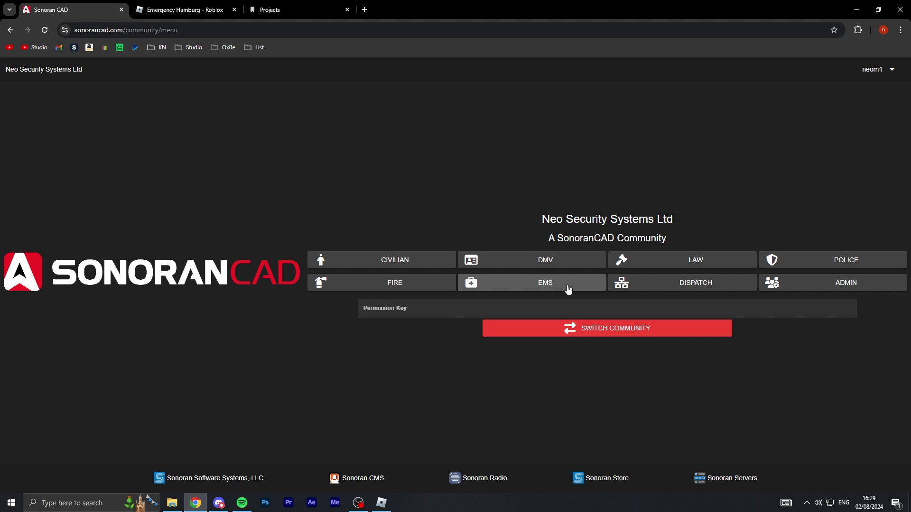
left_click(666, 284)
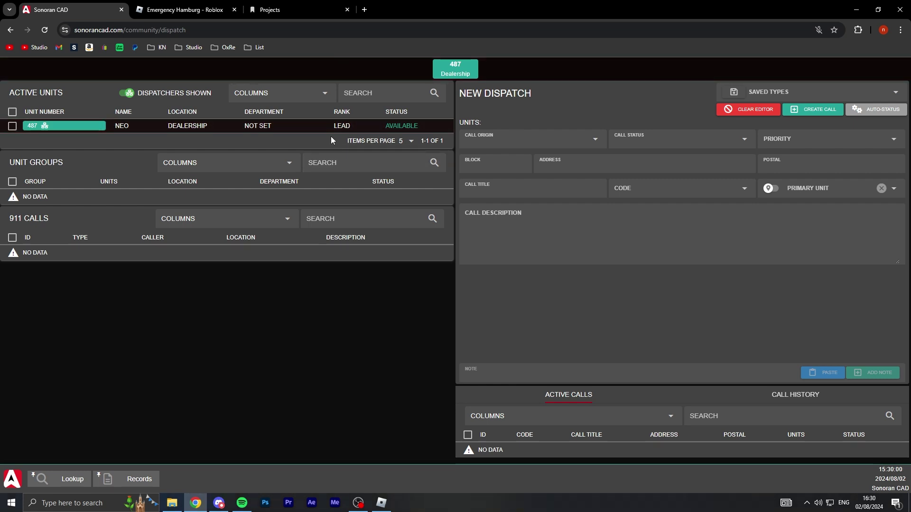
Step: Examine the available actions and status options for unit 487 in the active units list
right_click(300, 129)
right_click(213, 127)
left_click(11, 126)
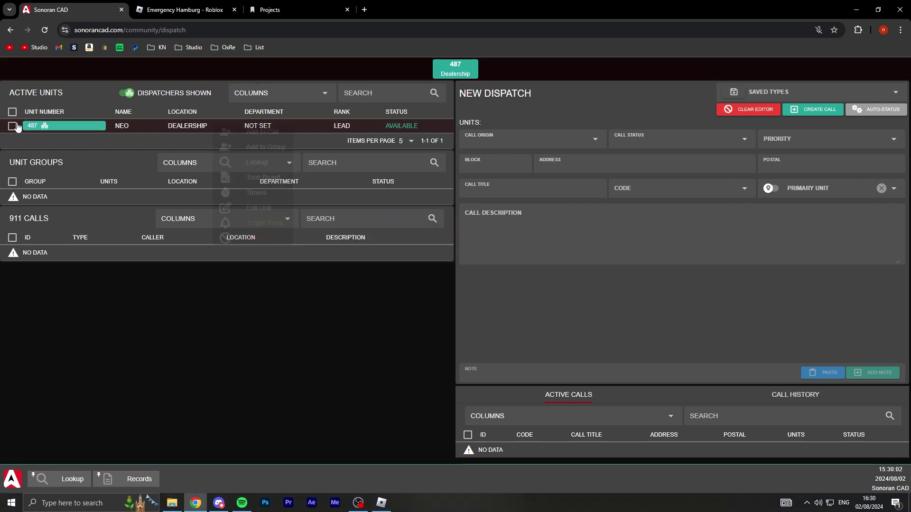
left_click(12, 126)
left_click(12, 126)
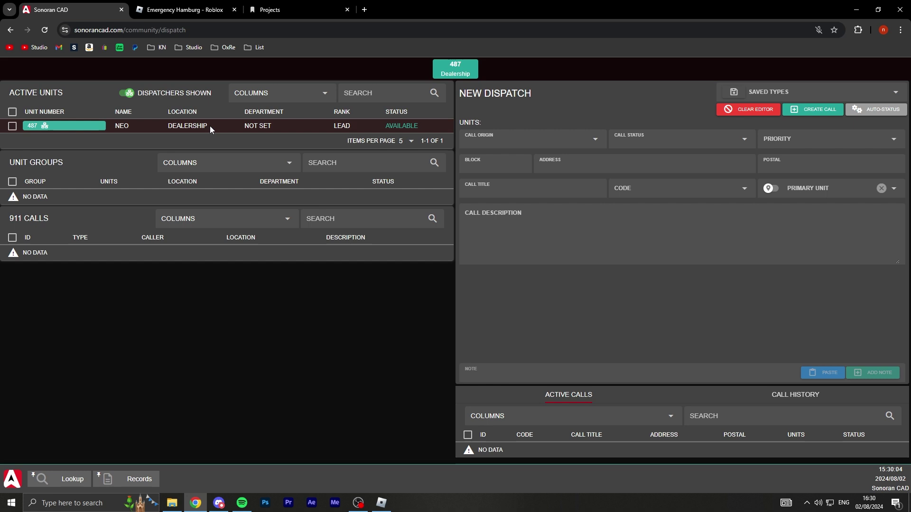
right_click(198, 126)
right_click(196, 125)
left_click(174, 127)
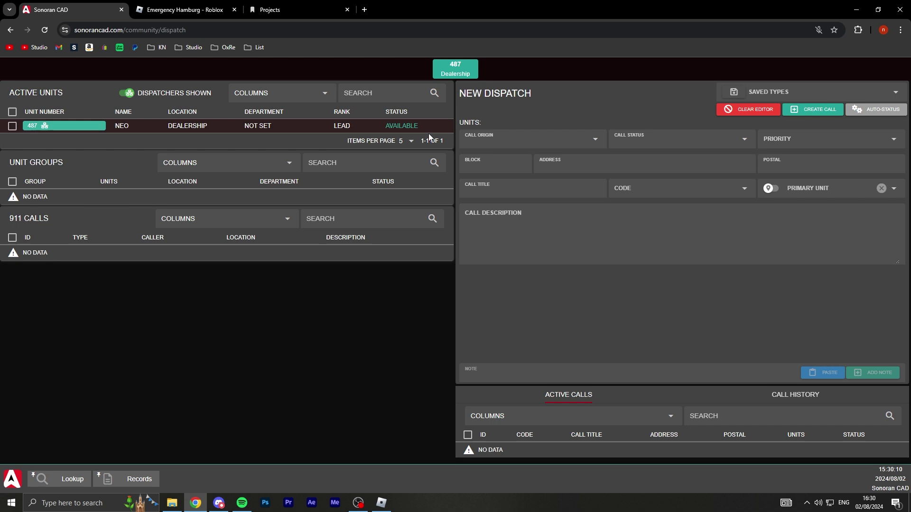
left_click(409, 129)
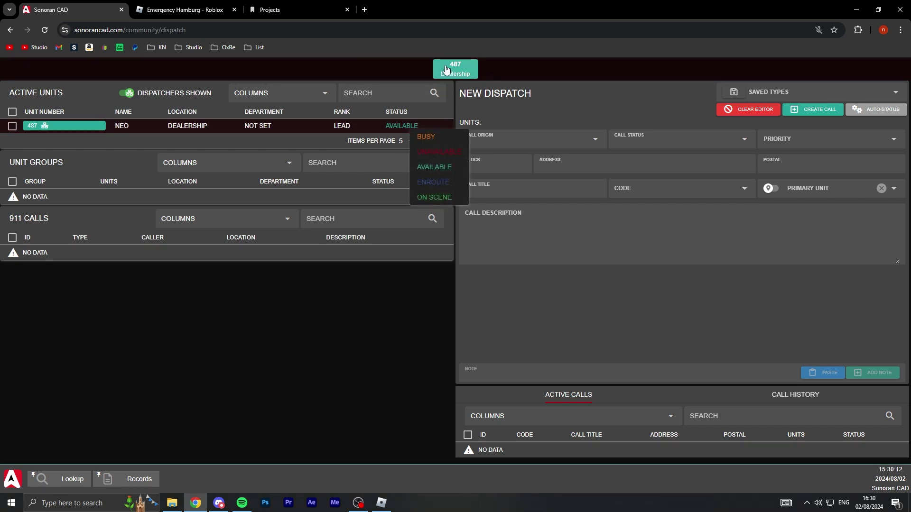
Step: Add unit 487 from the active units list to the new dispatch call
right_click(347, 127)
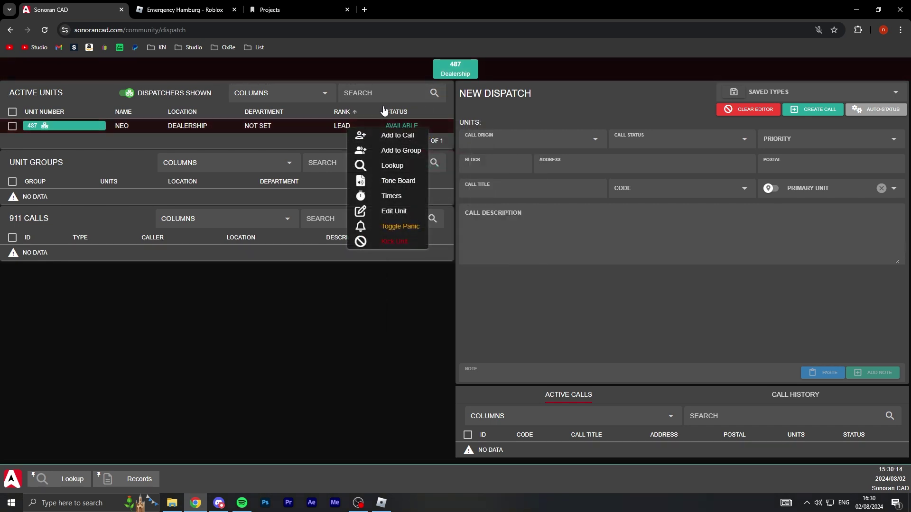
left_click(382, 136)
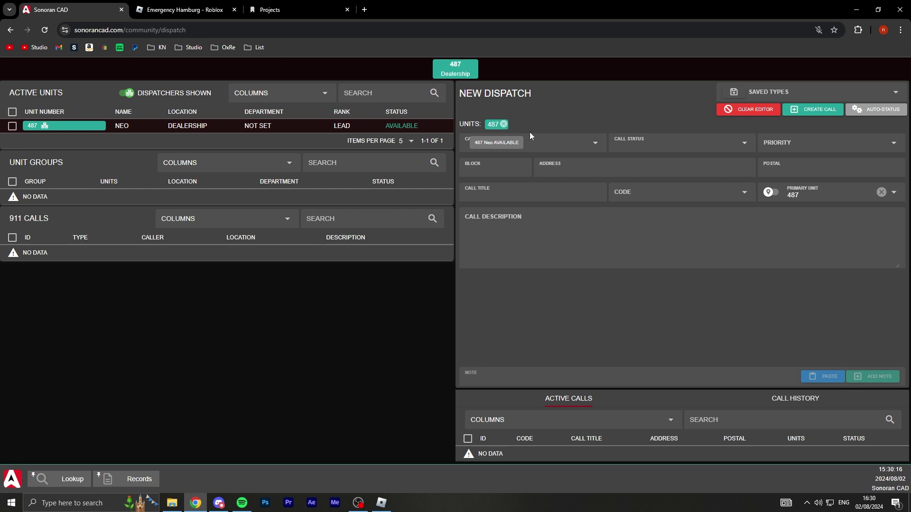
left_click(644, 170)
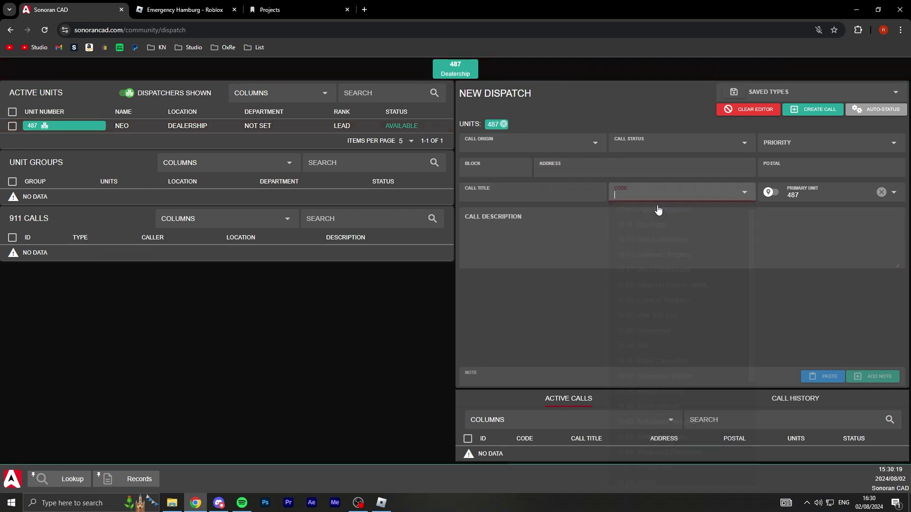
Step: Examine the ten-code options offered for the new call's code, without choosing one
left_click(630, 191)
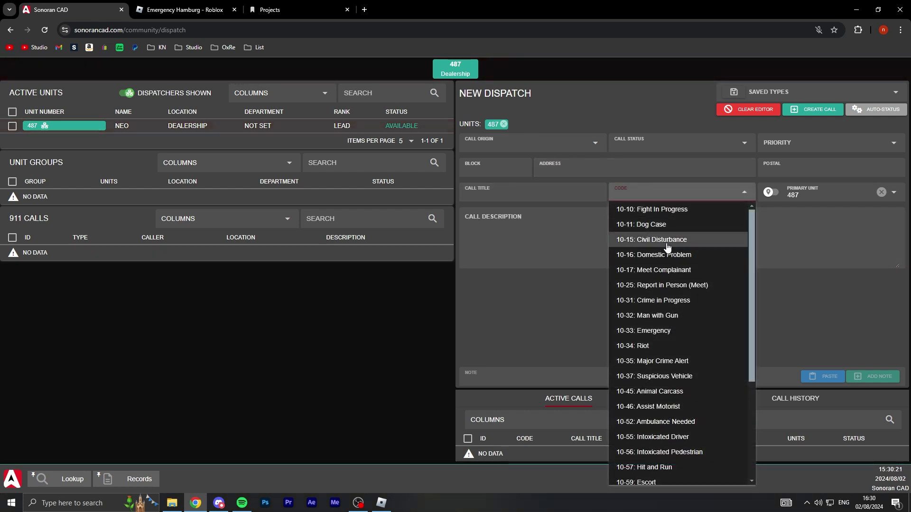
scroll(664, 299, "down", 2)
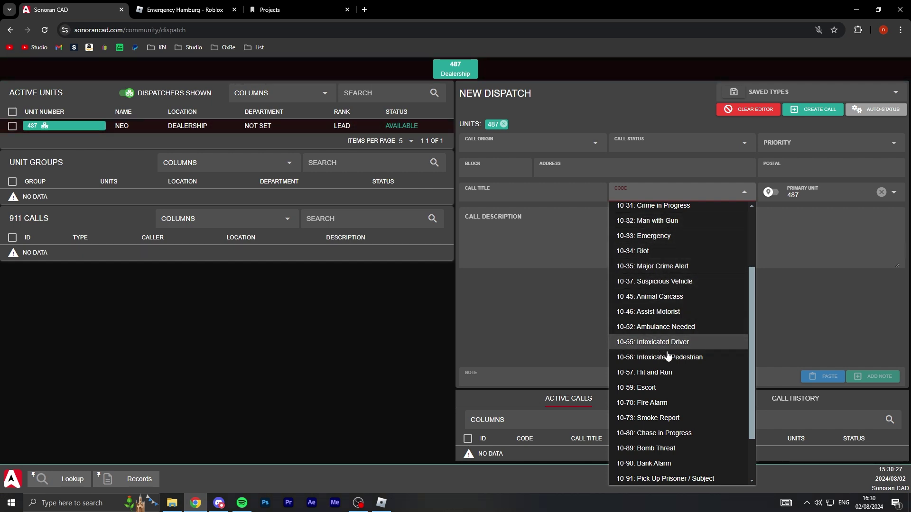
scroll(666, 380, "down", 2)
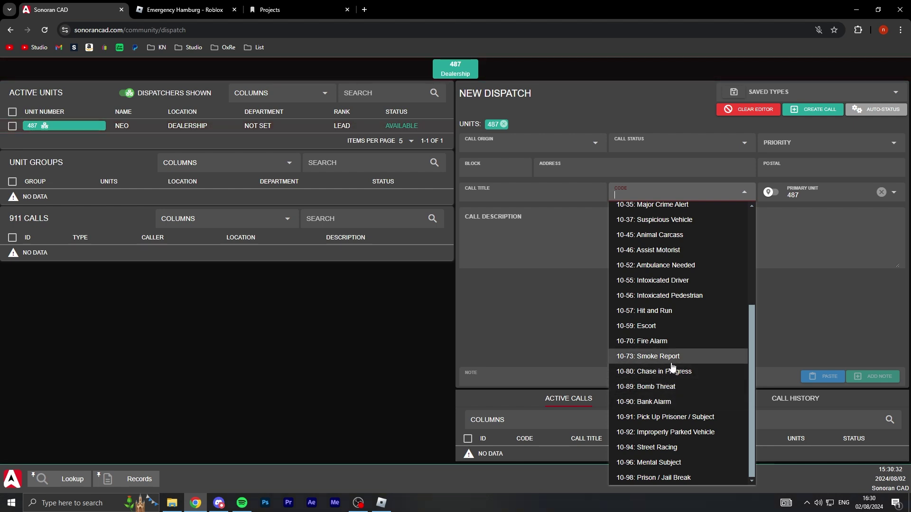
left_click(541, 316)
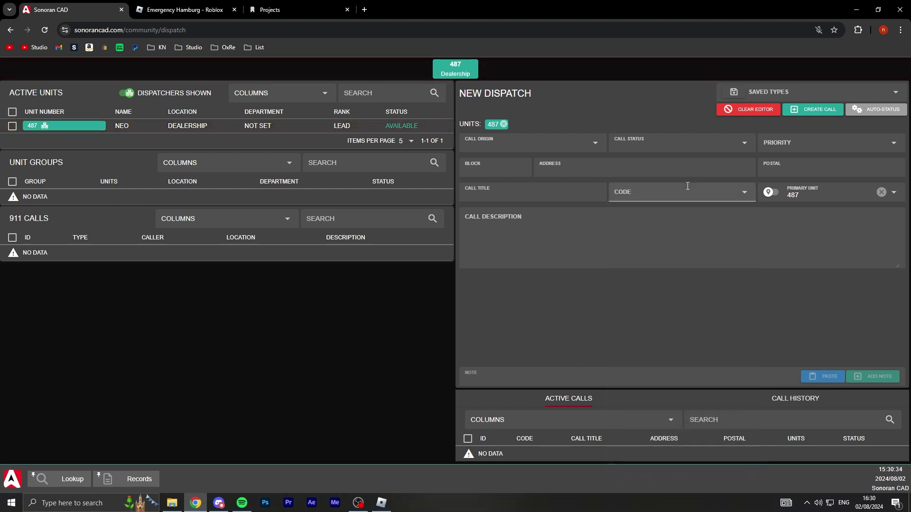
left_click(687, 189)
scroll(709, 309, "down", 4)
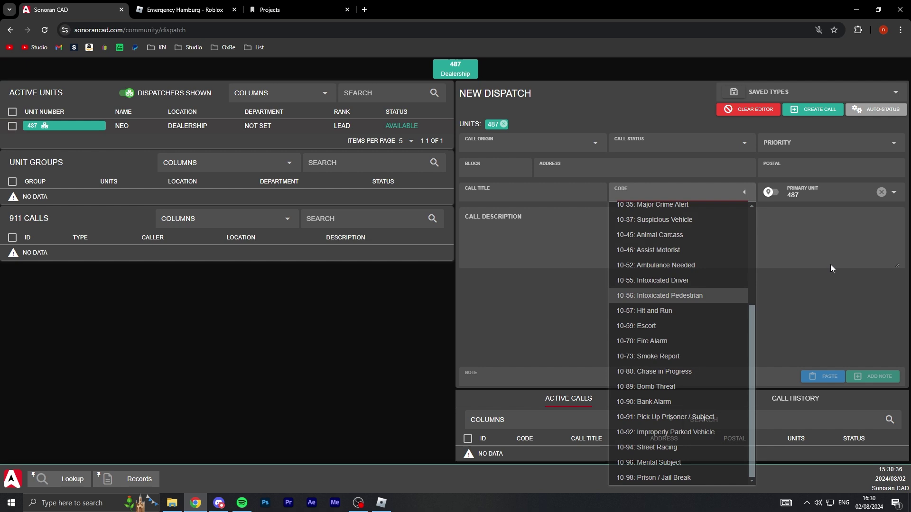
left_click(830, 264)
left_click(673, 230)
Step: Set the new call's status to Pending and check its priority options
left_click(618, 138)
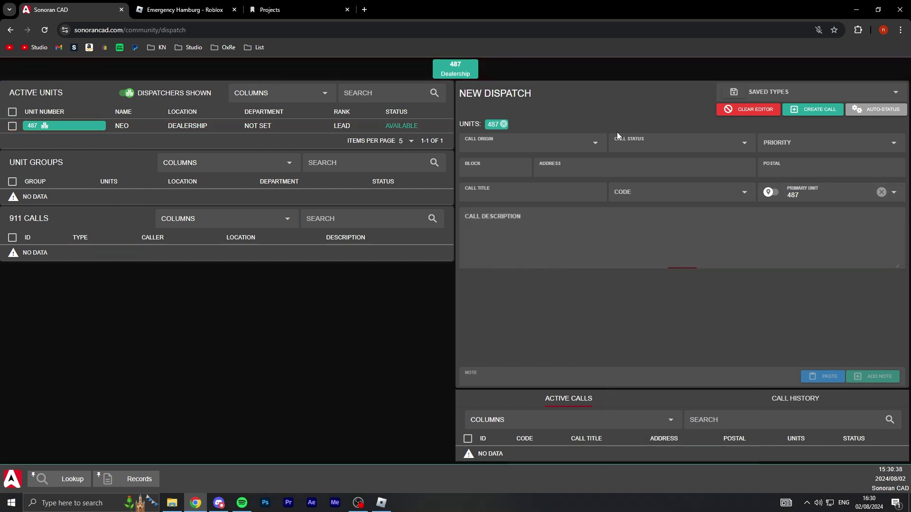
left_click(617, 163)
left_click(659, 146)
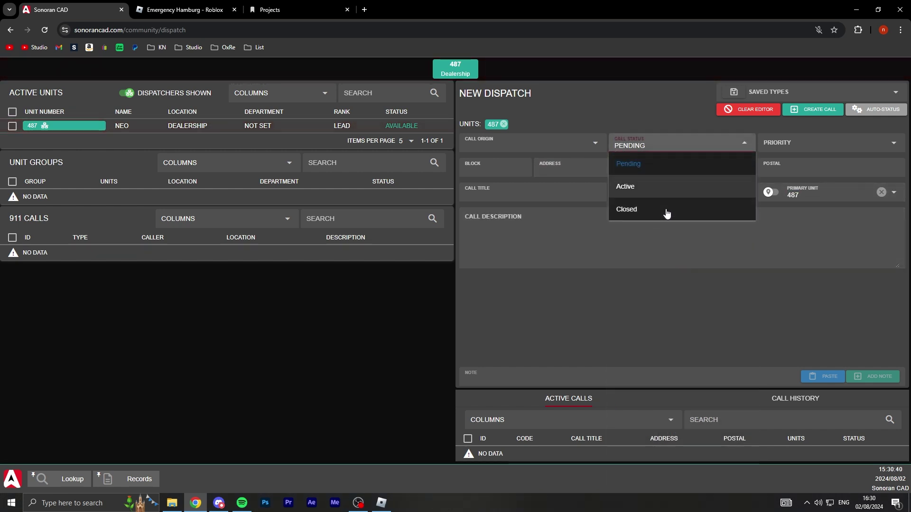
left_click(673, 285)
left_click(785, 148)
left_click(628, 301)
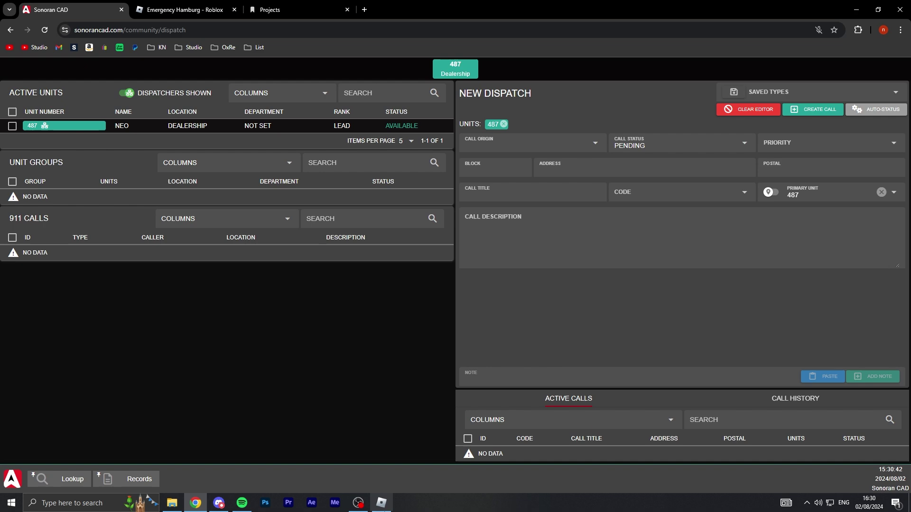
Step: Switch to the Roblox game, drive the Polizei car through the prison parking lot and bring it to a stop
left_click(381, 503)
key("w")
key("a")
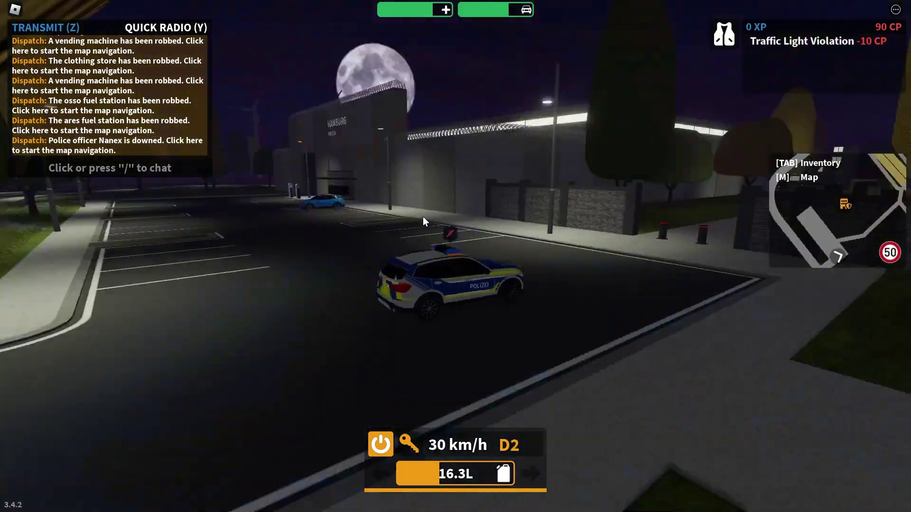
key("d")
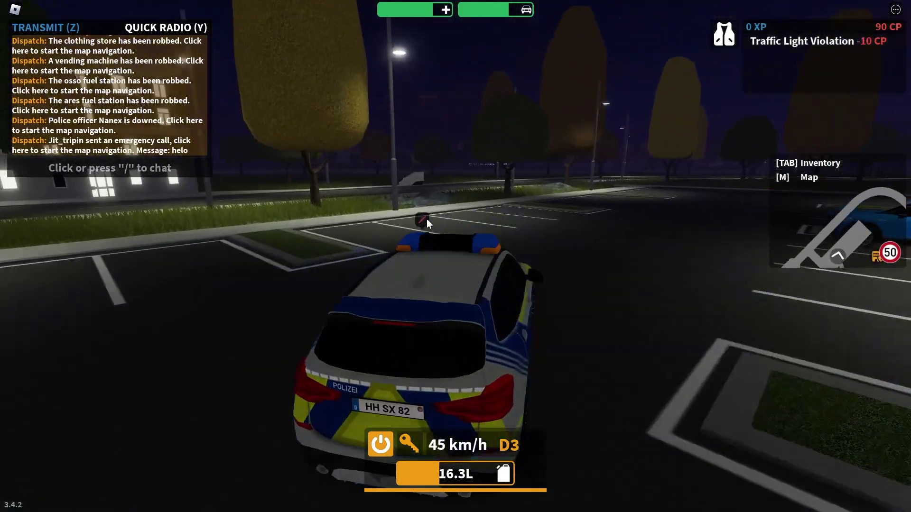
key("j")
key("s")
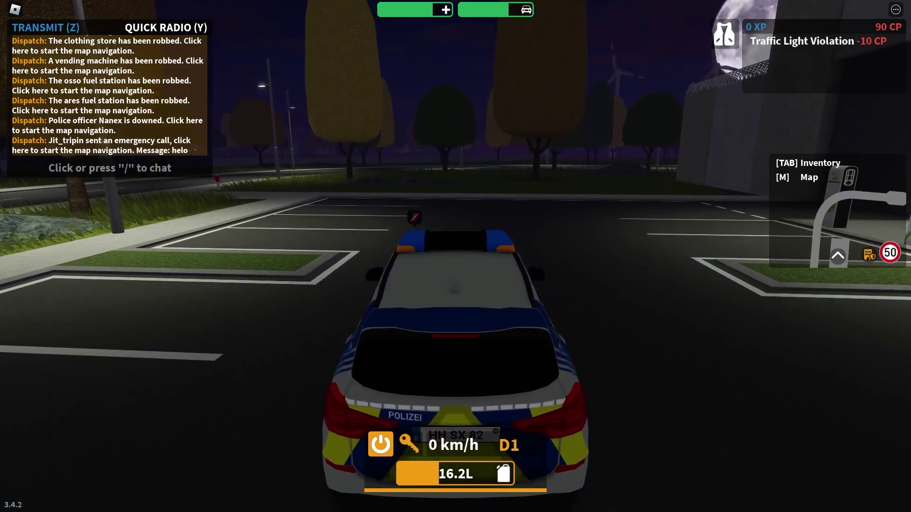
Step: Switch back to SonoranCAD and view the identifier details of unit 487, closing them without changes
key("alt+Tab")
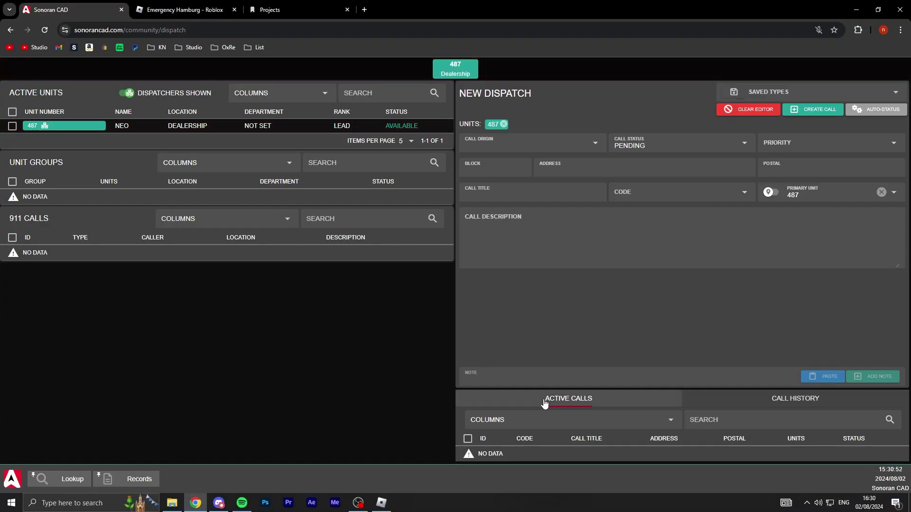
left_click(455, 69)
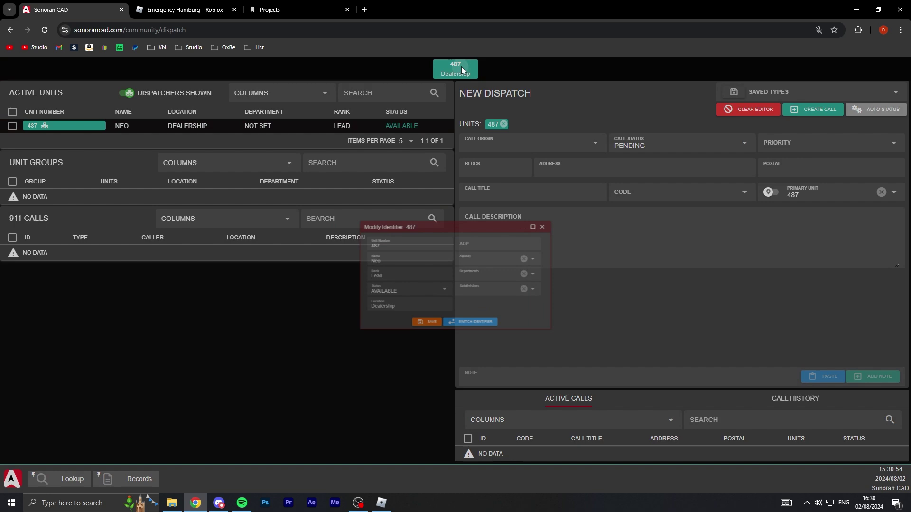
left_click(575, 209)
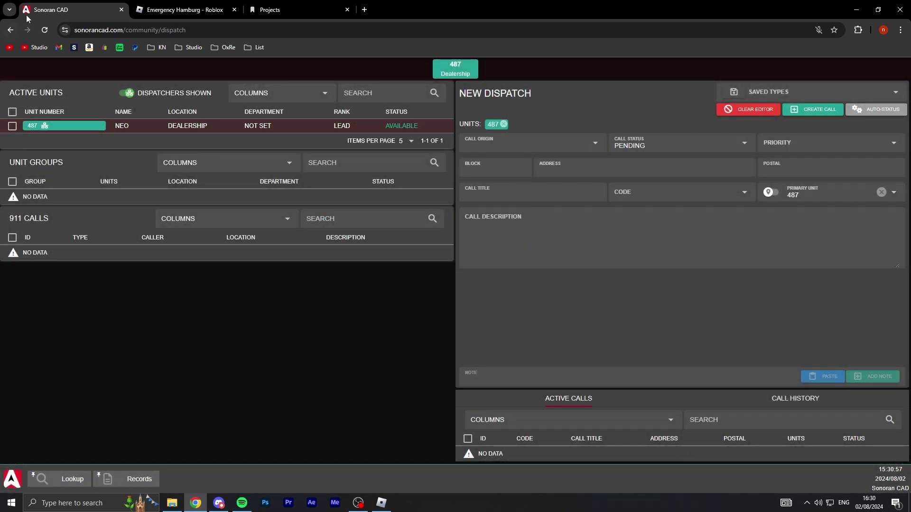
Step: Return to the Neo Security Systems Ltd community menu and open the Police section
left_click(10, 30)
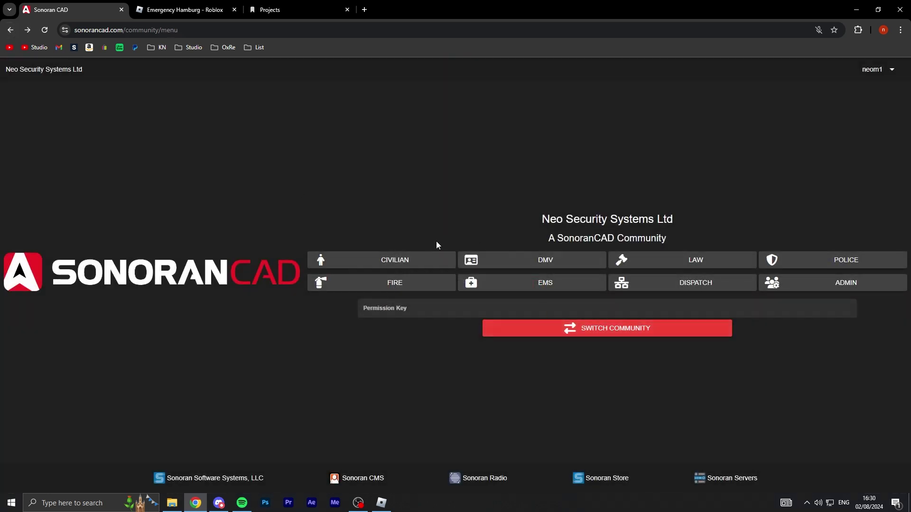
left_click(823, 259)
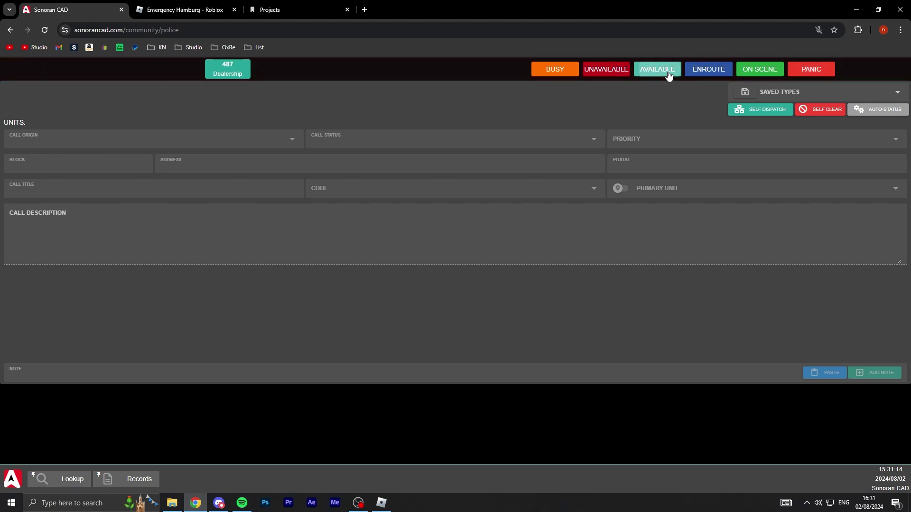
Step: Toggle self dispatch on and off several times to show the police screen's call editor
left_click(794, 90)
left_click(695, 90)
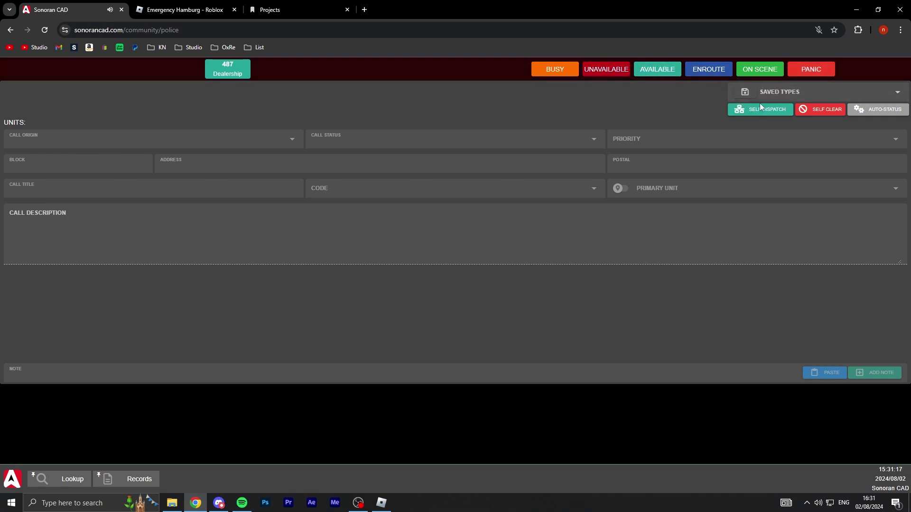
left_click(776, 117)
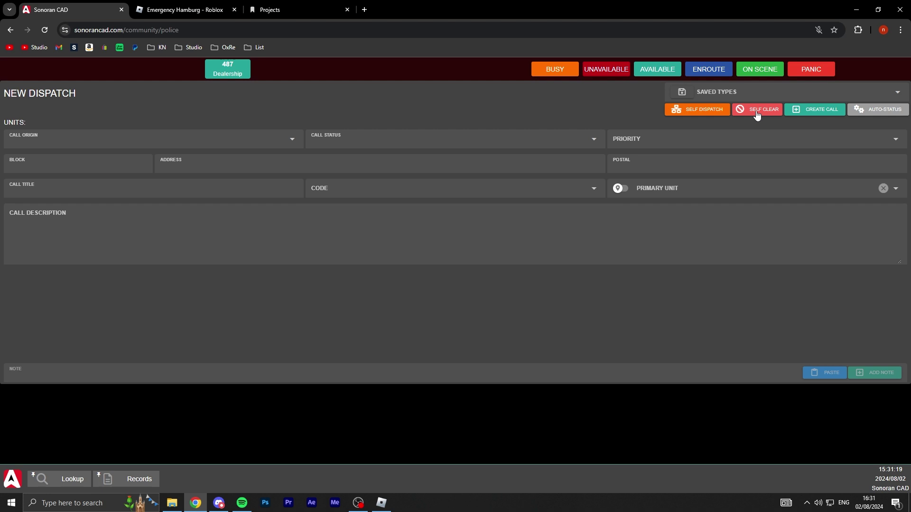
left_click(707, 113)
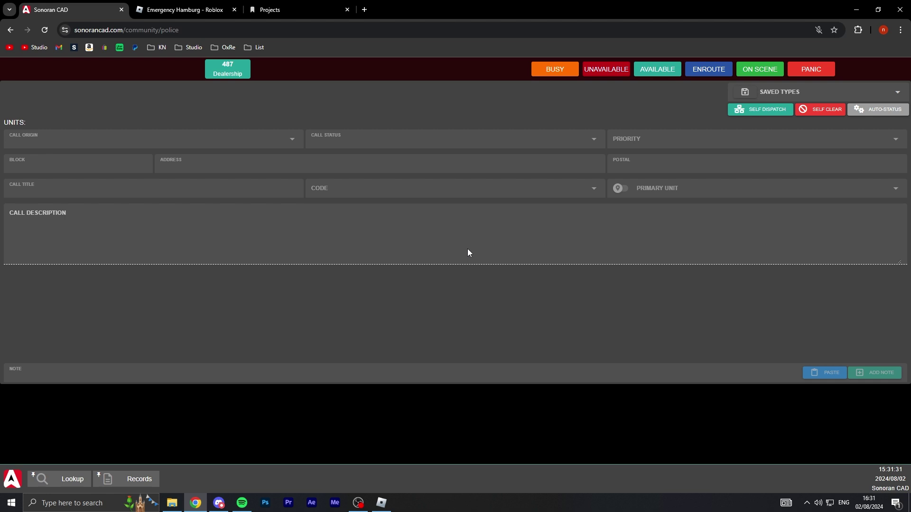
left_click(778, 94)
left_click(684, 98)
Step: Switch to the Roblox game, drive the Polizei car out of the parking lot onto the road and slow it down
key("alt+Tab")
key("w")
right_click(538, 209)
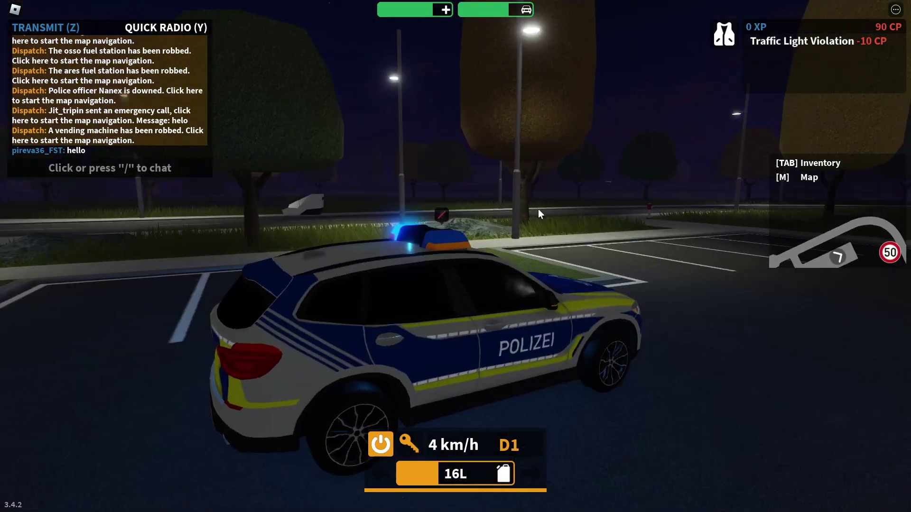
key("w")
key("a")
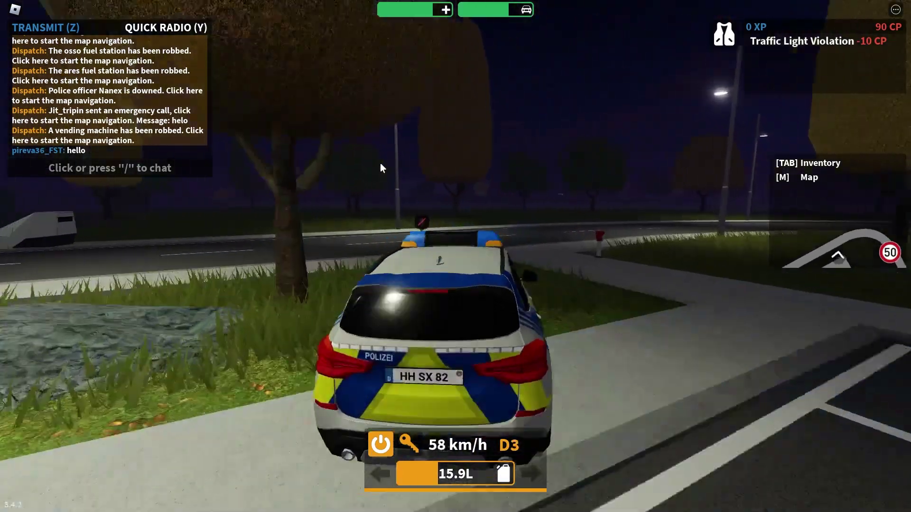
key("w")
key("a")
key("j")
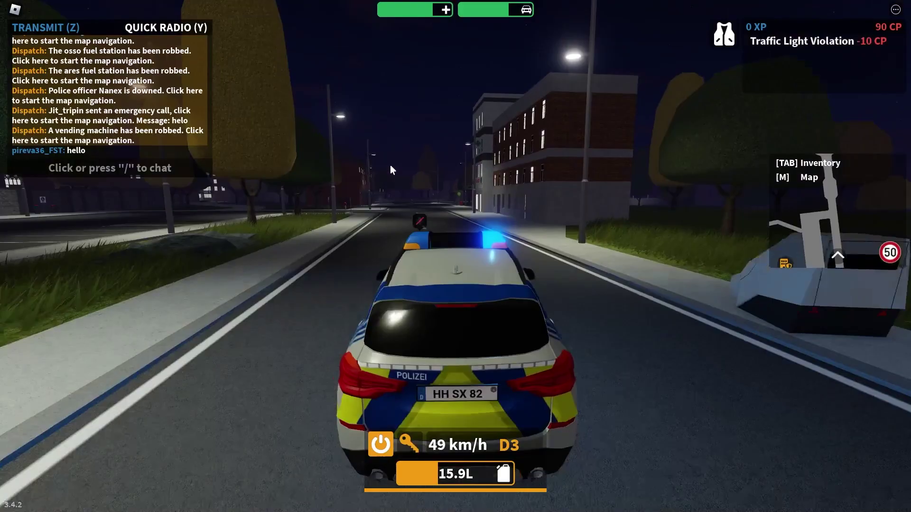
key("s")
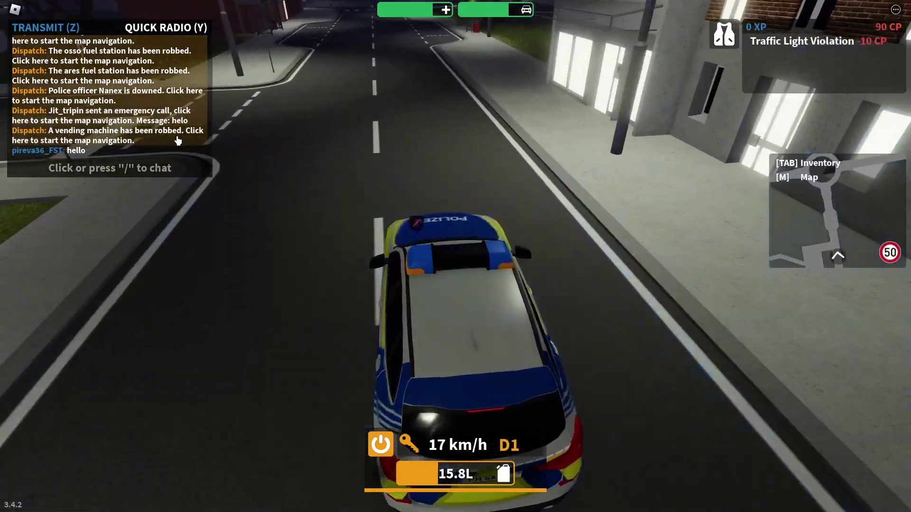
Step: Check the SonoranCAD police screen, return to the Roblox game and open the map to locate the Robbery near the Dealership
key("alt+Tab")
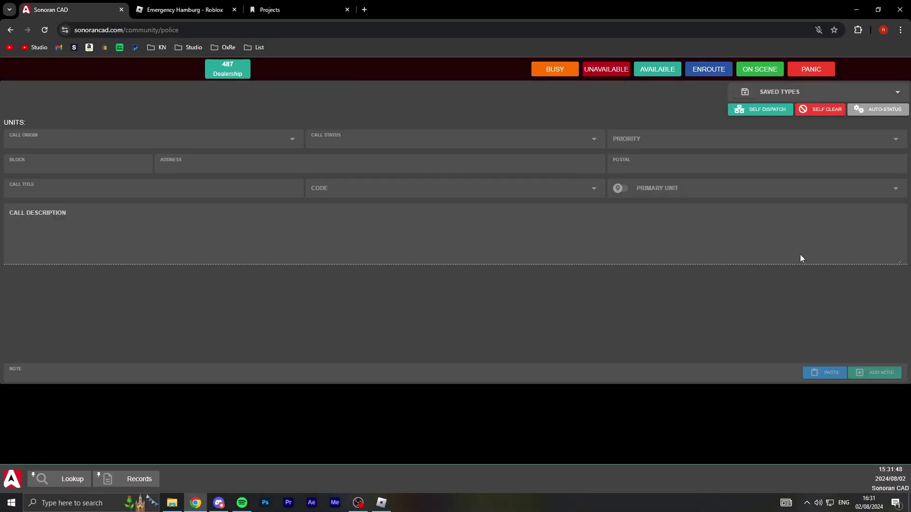
key("alt+Tab")
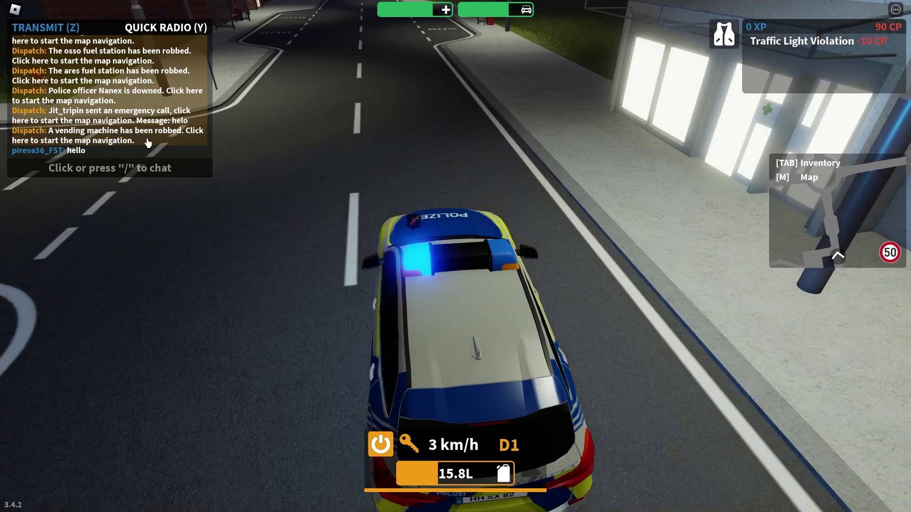
key("m")
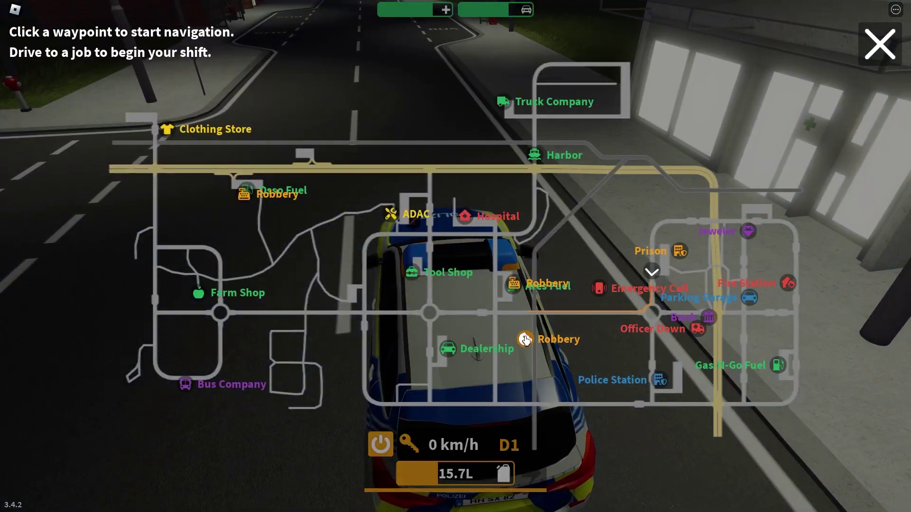
Step: Switch to the SonoranCAD police screen and give the new dispatch priority 1, postal 123 and the incident's street address
key("alt+Tab")
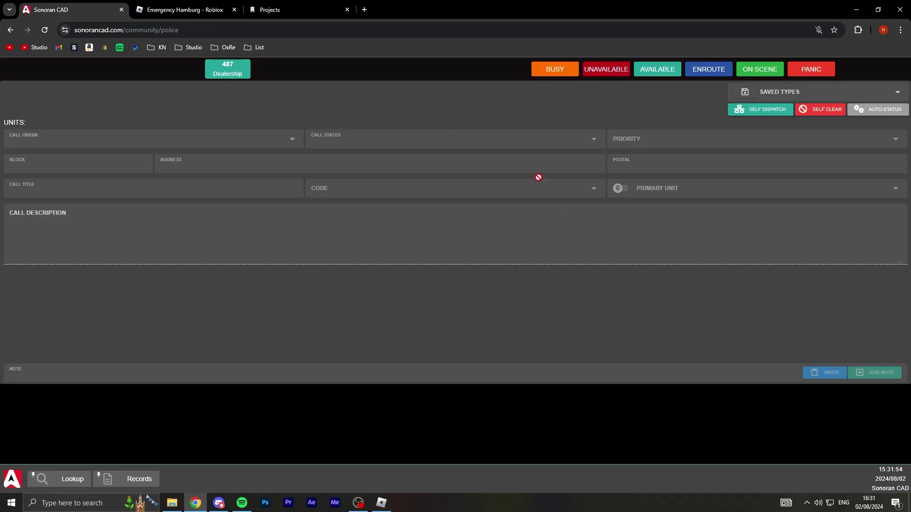
left_click(645, 142)
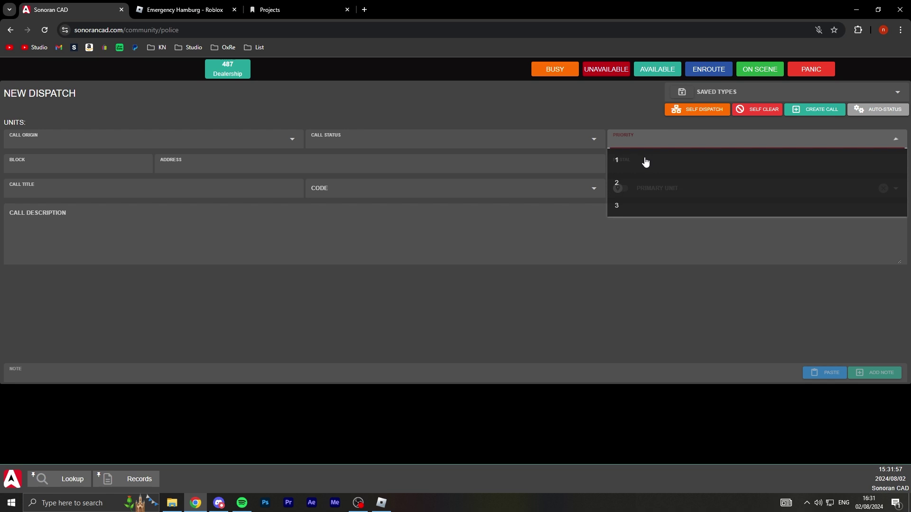
left_click(622, 167)
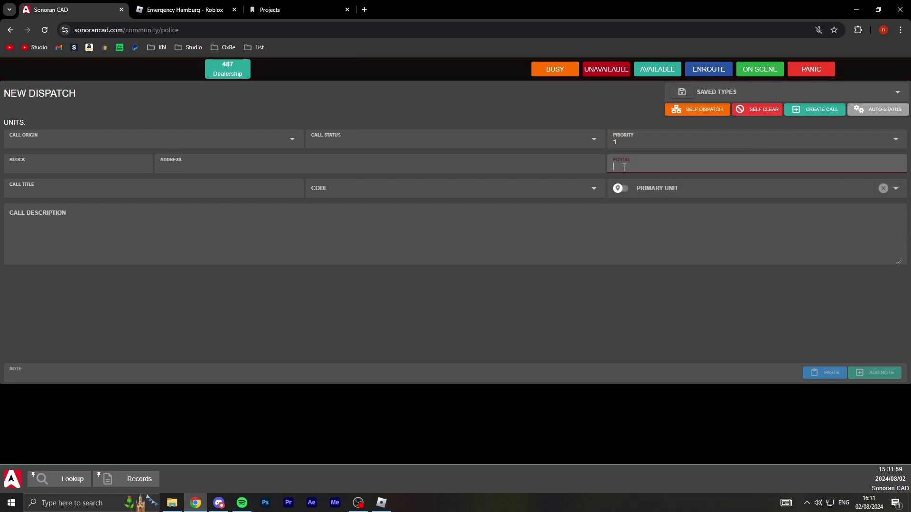
type("123")
left_click(262, 164)
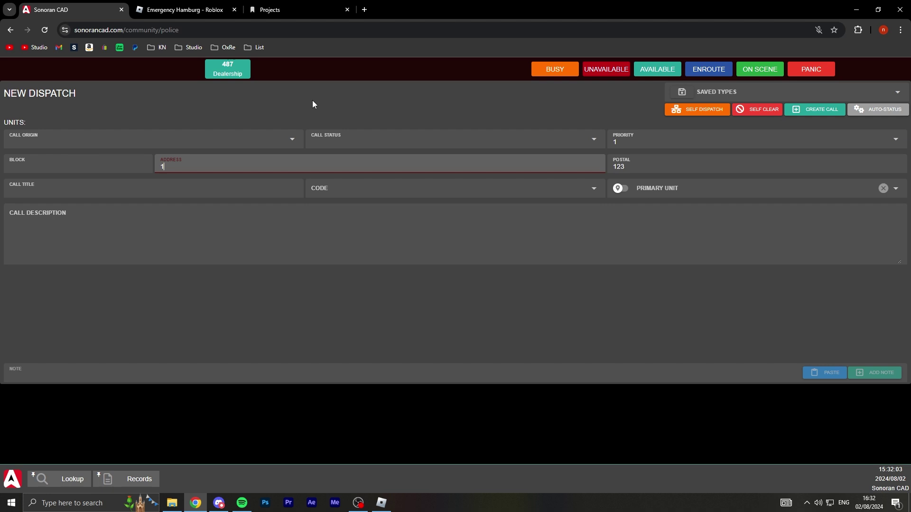
type("1 PARK LANE")
Step: Set the new dispatch's call origin to Radio Dispatch, its call status to Active and its block to 4
left_click(261, 142)
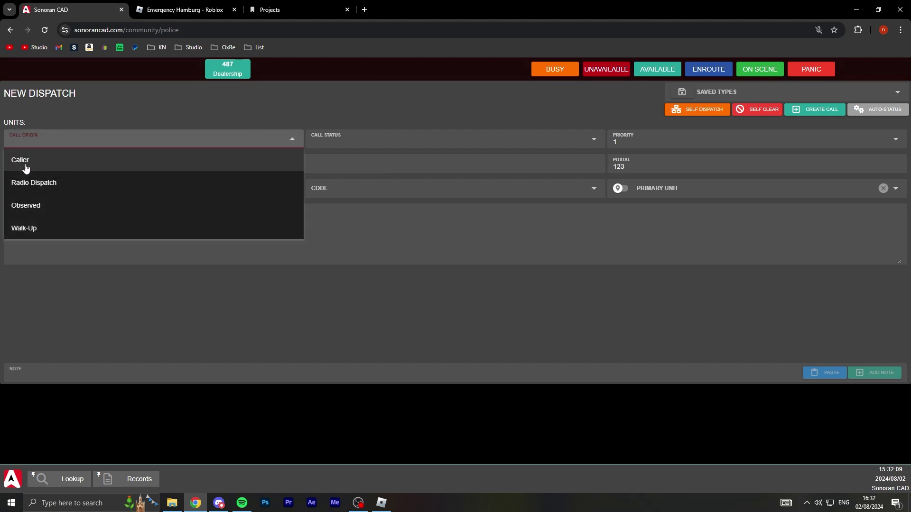
left_click(26, 166)
left_click(246, 150)
left_click(76, 183)
left_click(344, 149)
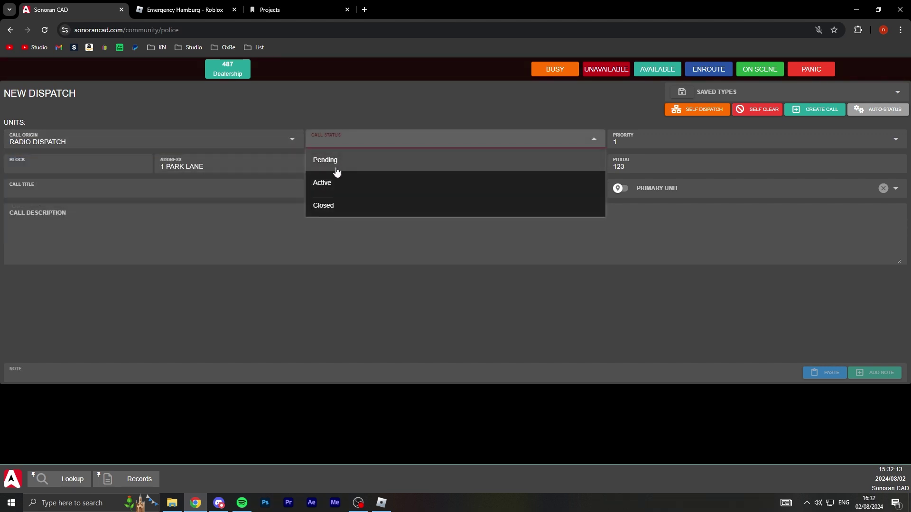
left_click(330, 182)
left_click(57, 169)
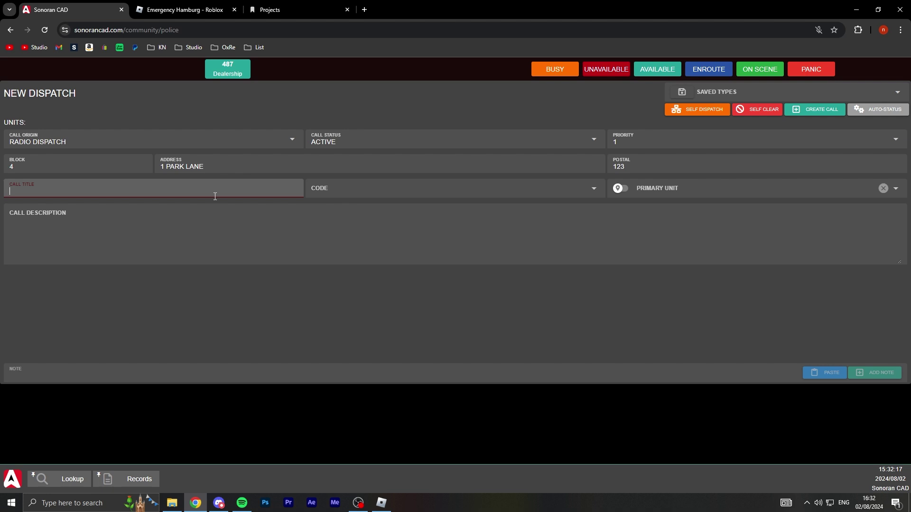
Step: Set the new dispatch's code to 10-33: Emergency
left_click(265, 190)
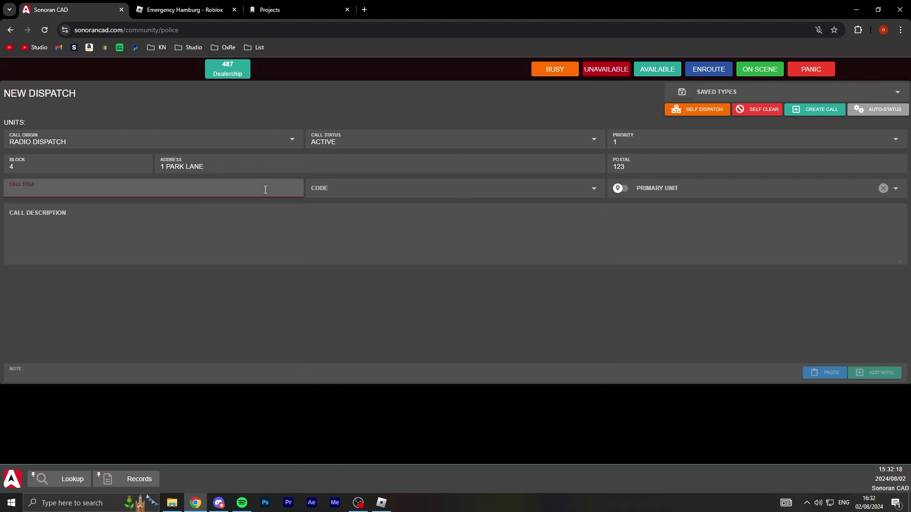
left_click(336, 196)
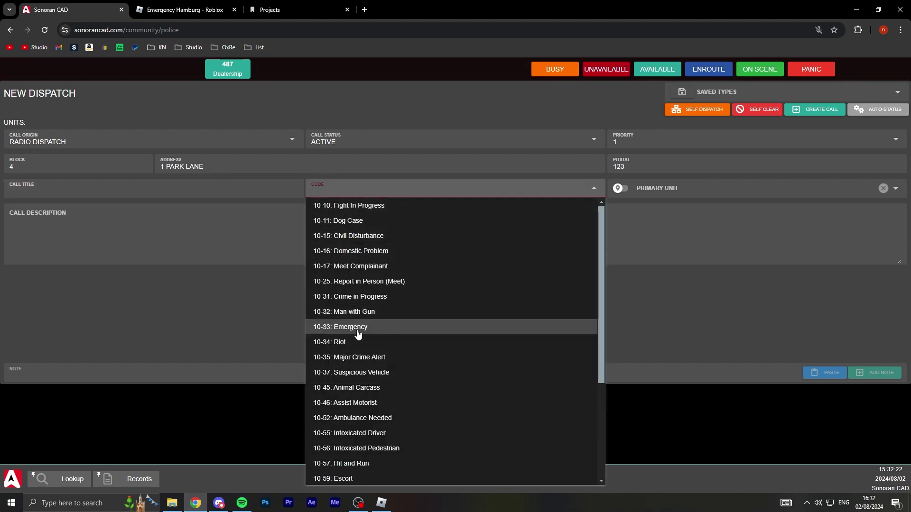
scroll(358, 334, "down", 5)
scroll(344, 380, "up", 5)
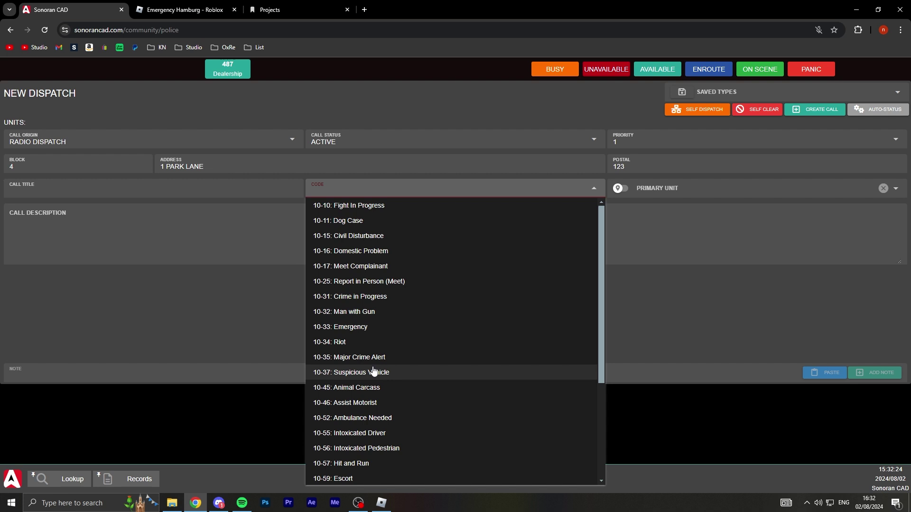
left_click(361, 326)
Step: Title the new dispatch VENDING MACHINE ROBBERY and create the call with an empty description
left_click(205, 181)
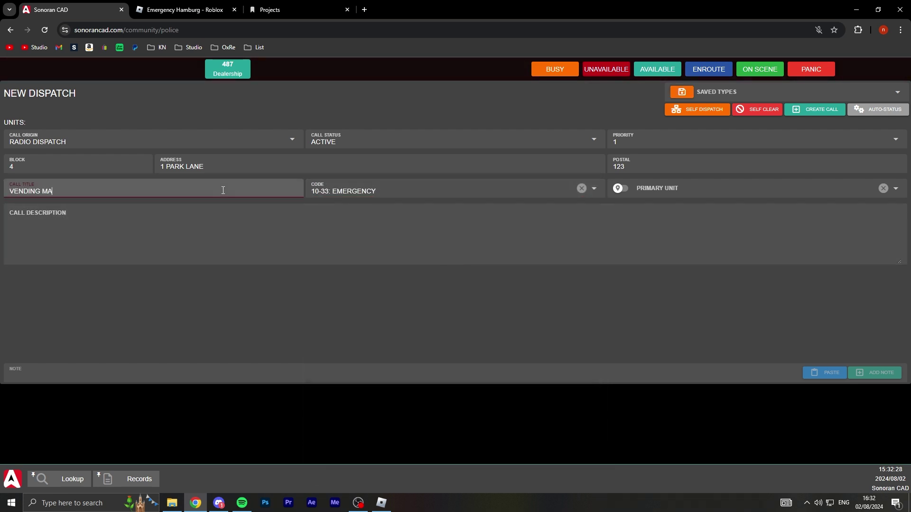
left_click(252, 225)
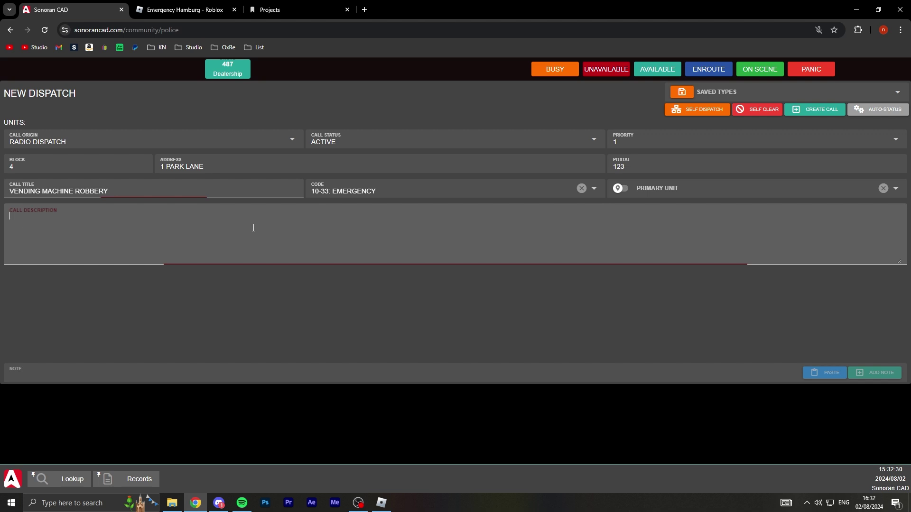
left_click(796, 328)
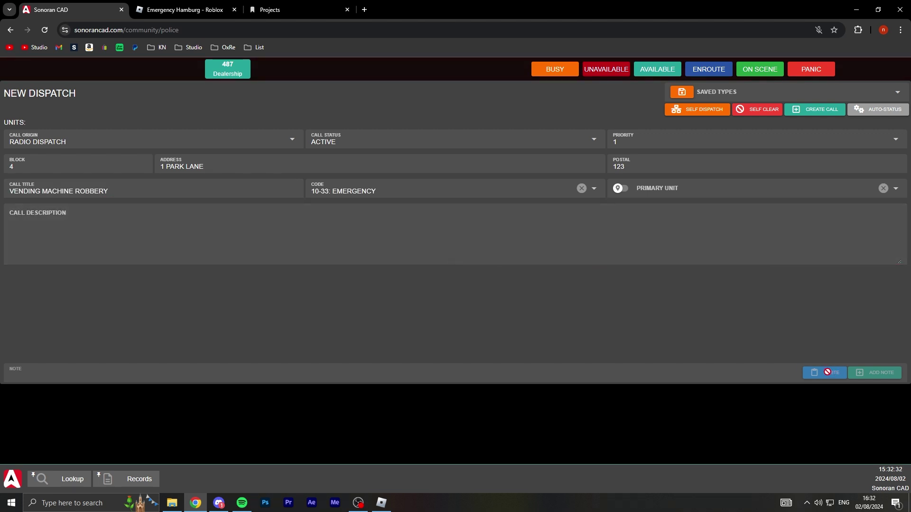
left_click(803, 115)
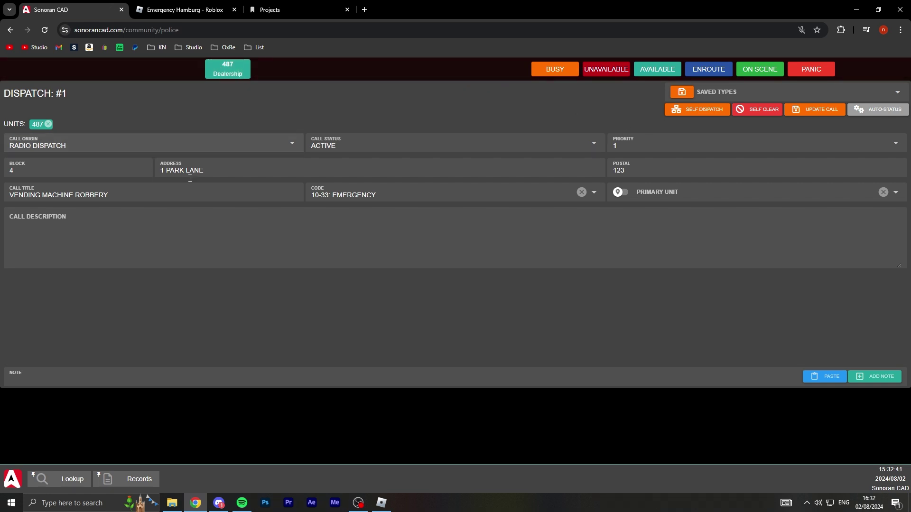
Step: Switch to the Roblox game, drive the Polizei car through the roundabout onto the bridge road towards the Robbery and close the map
left_click(375, 509)
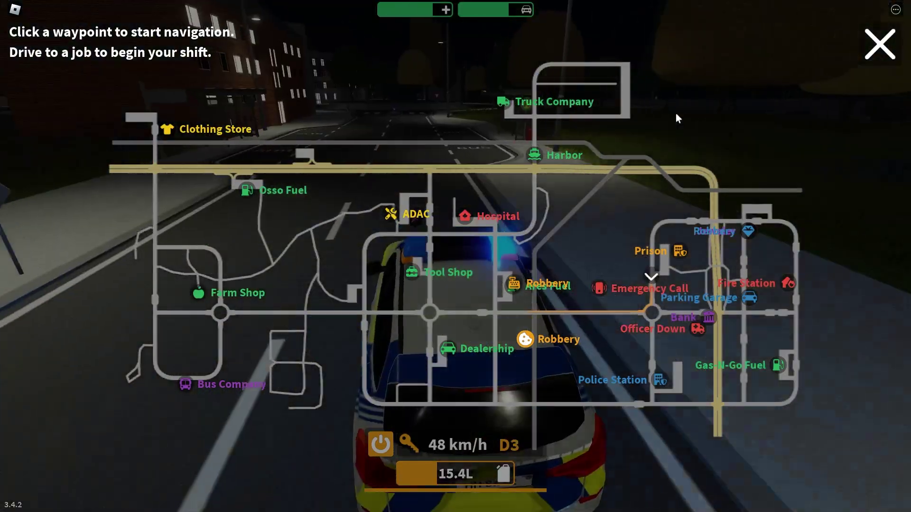
key("w")
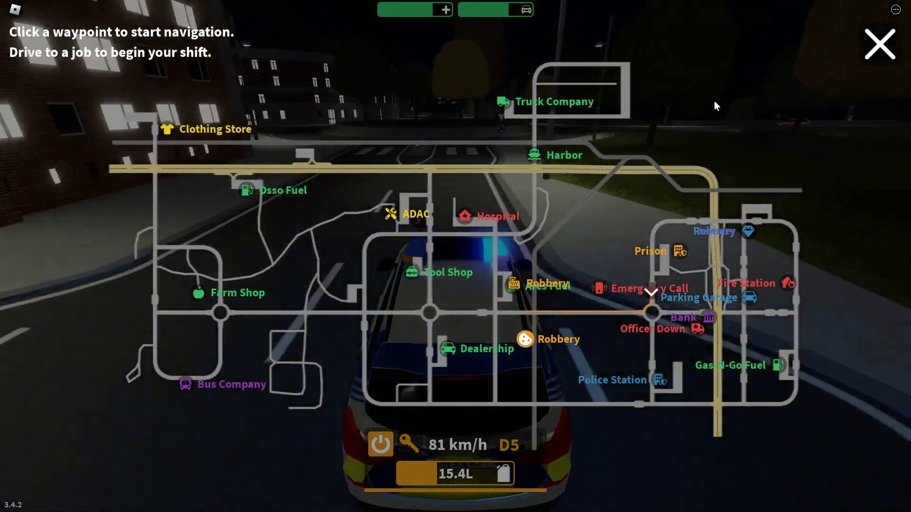
key("s")
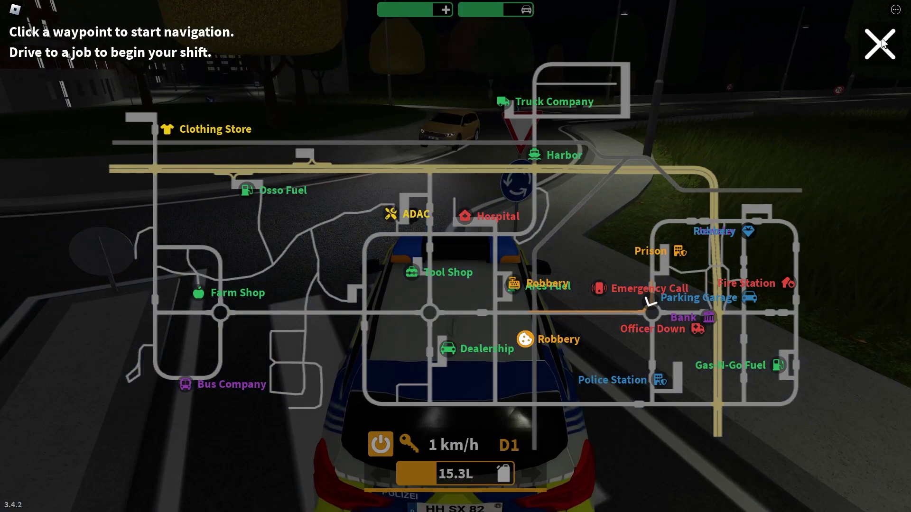
key("w")
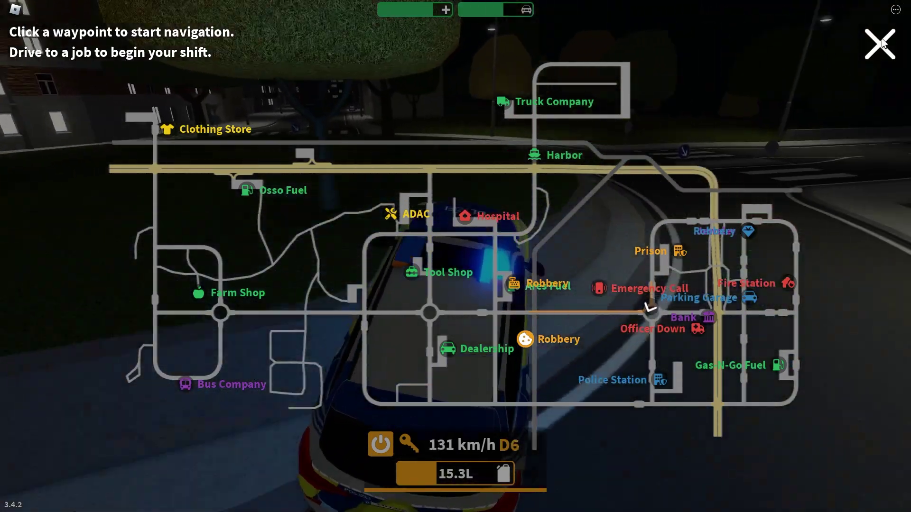
key("s")
key("d")
key("w")
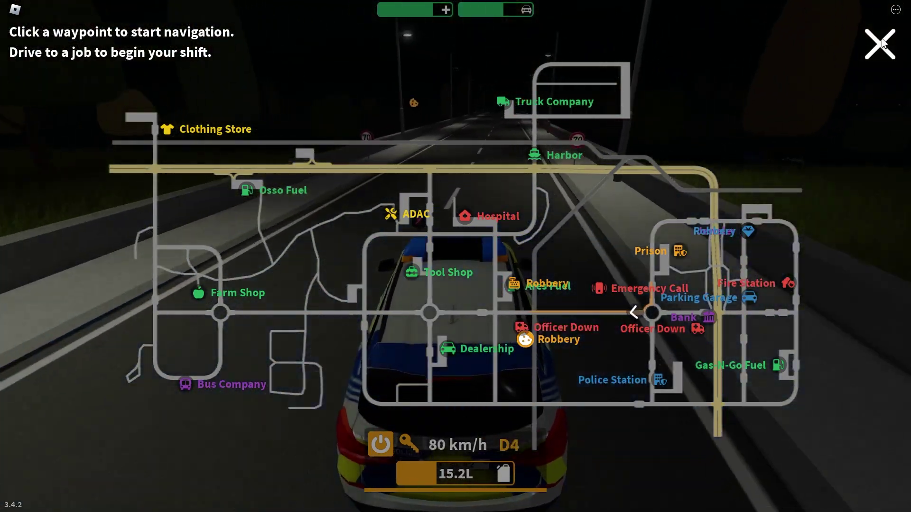
key("w")
left_click(881, 40)
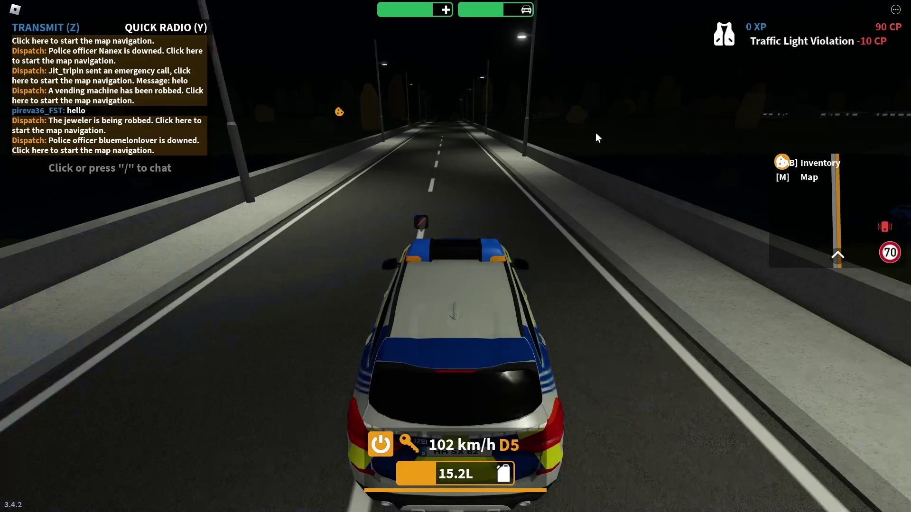
Step: Drive the Polizei car across the bridge to the railway crossing and brake beside the train
key("w")
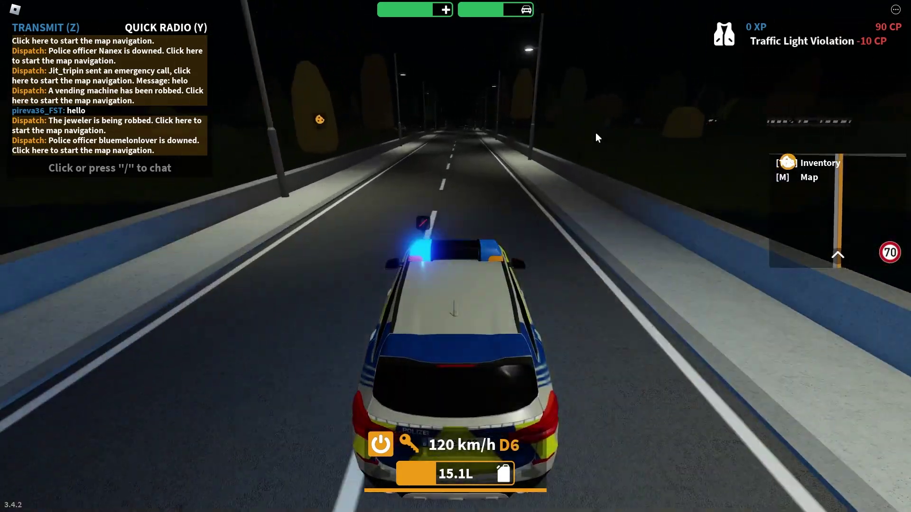
key("w")
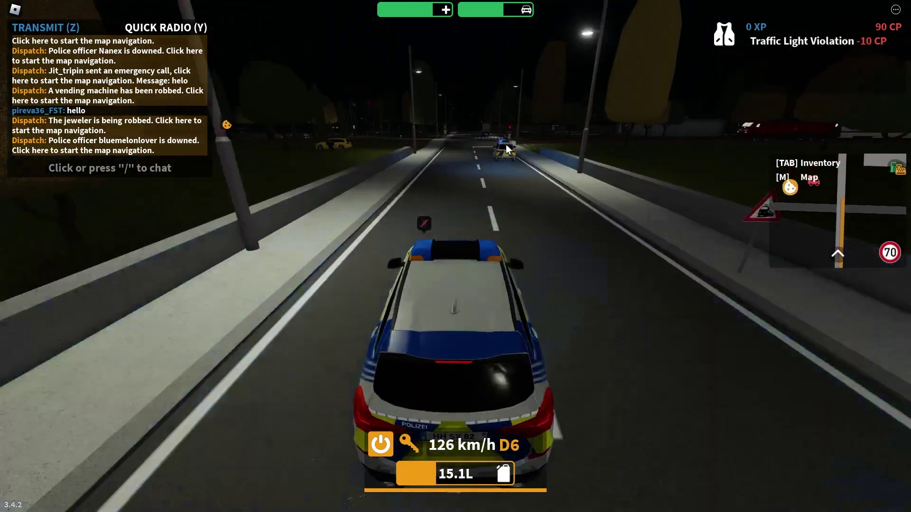
key("s")
key("d")
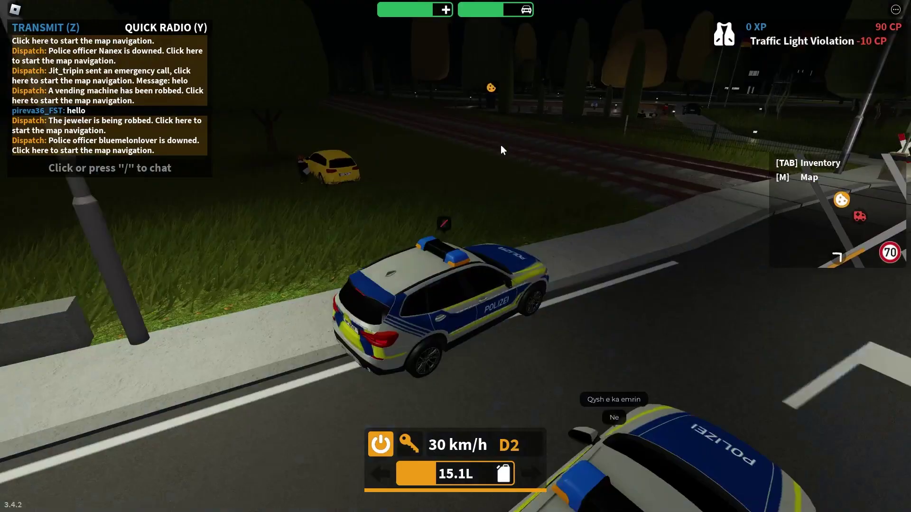
key("a")
key("w")
key("s")
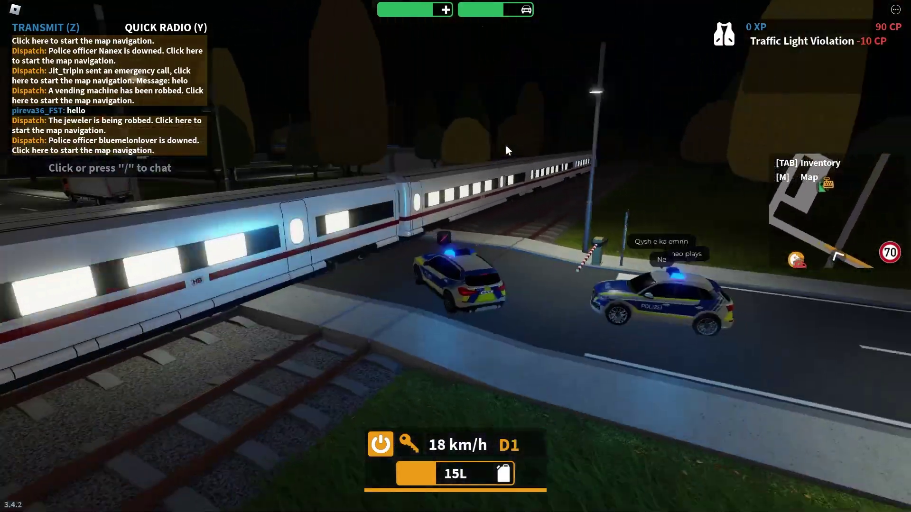
key("s")
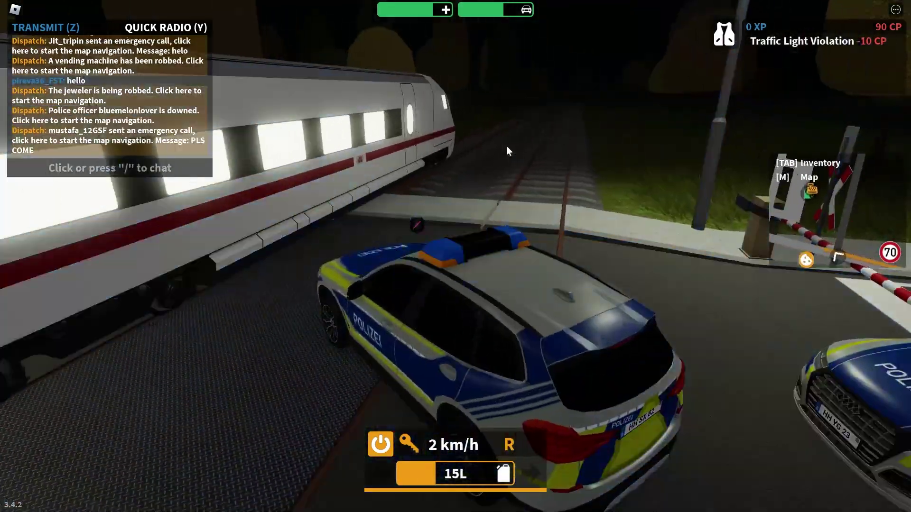
Step: Leave the railway crossing, turn onto the park footpath and drive up to the downed officer
key("w")
key("d")
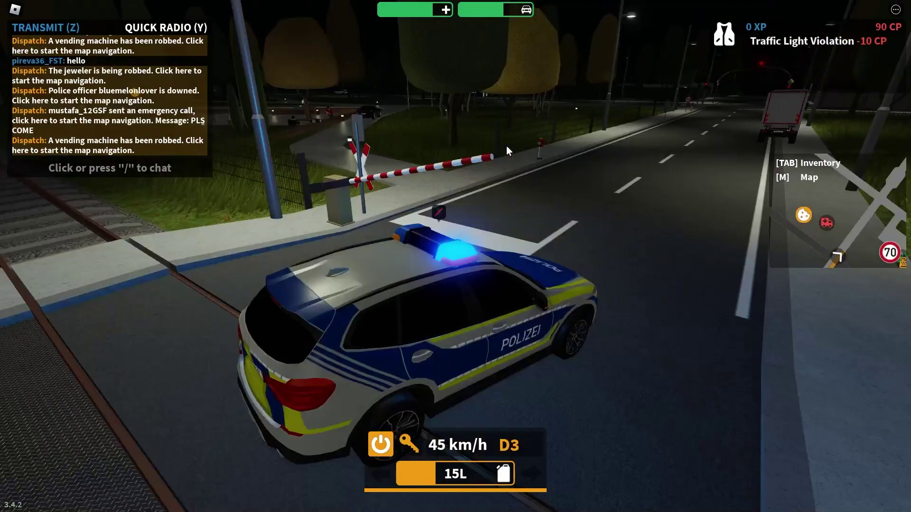
key("s")
key("a")
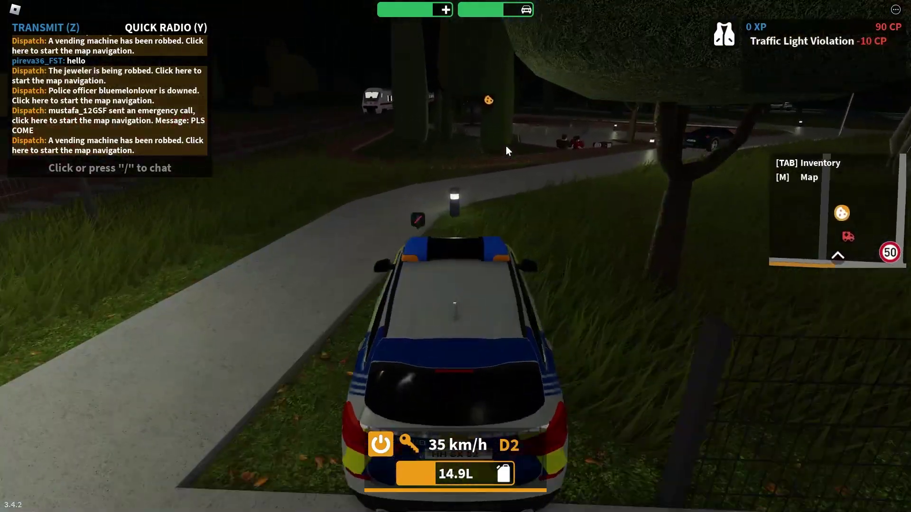
key("w")
key("d")
key("s")
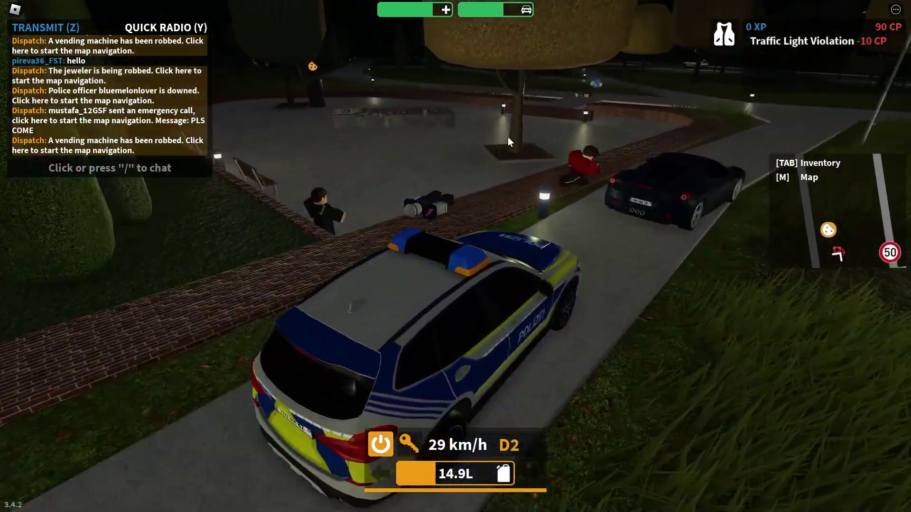
Step: Get out of the Polizei car, try equipment from the inventory wheel and go back to bare fists
key("space")
key("Tab")
left_click(625, 185)
key("w")
key("Tab")
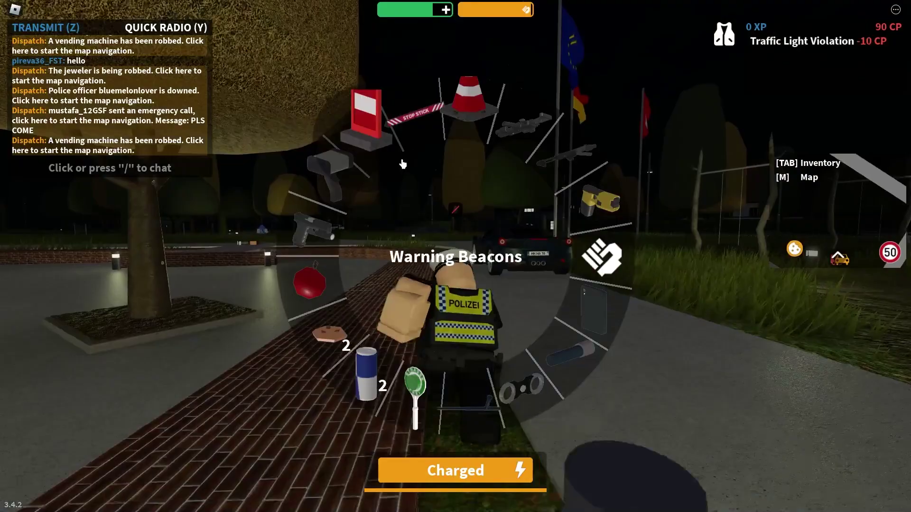
left_click(414, 114)
key("Tab")
left_click(617, 260)
key("w")
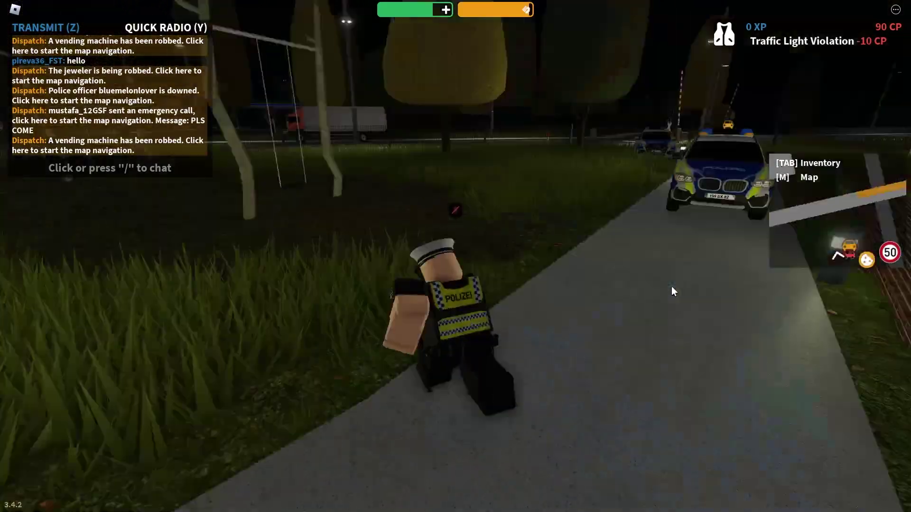
Step: Run back along the footpath to the parked Polizei car, get in as driver and pull away
key("w")
scroll(552, 241, "down", 1)
key("d")
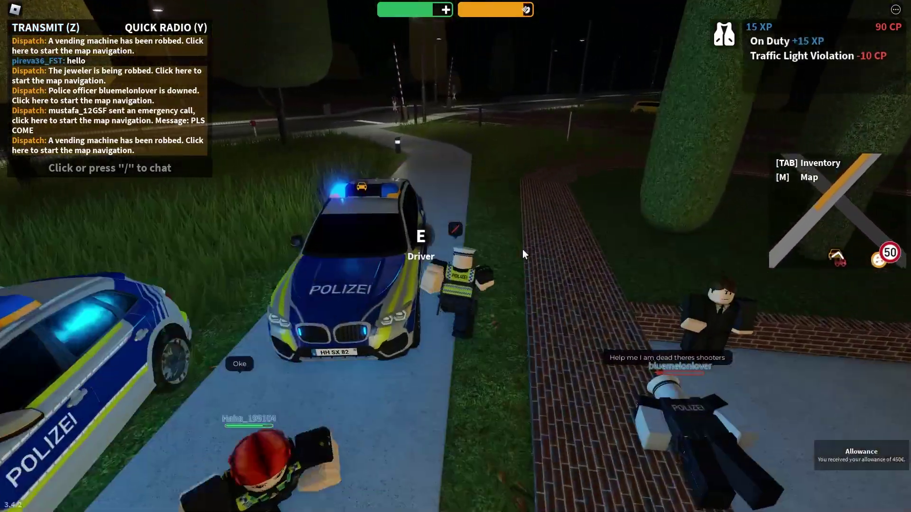
key("e")
key("w")
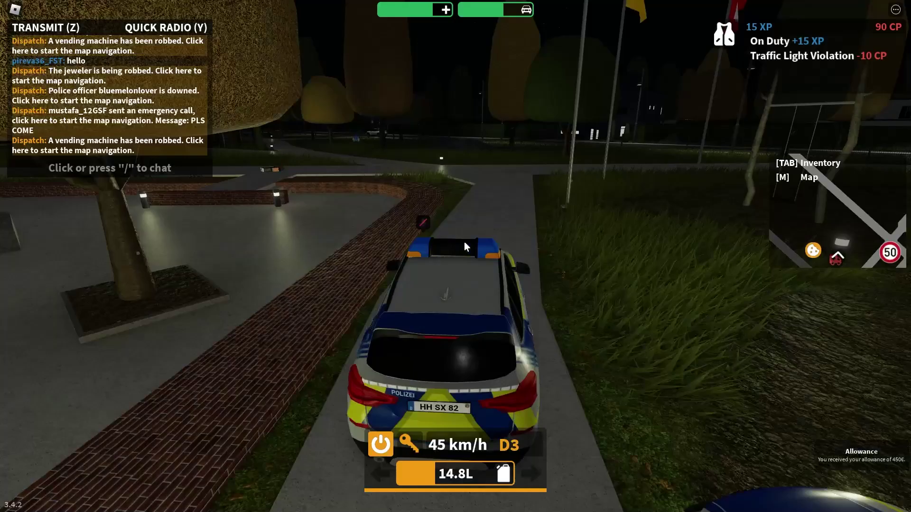
Step: Drive the Polizei car across the park grass, stop near the tree by the fenced road and get out
key("w")
key("d")
key("a")
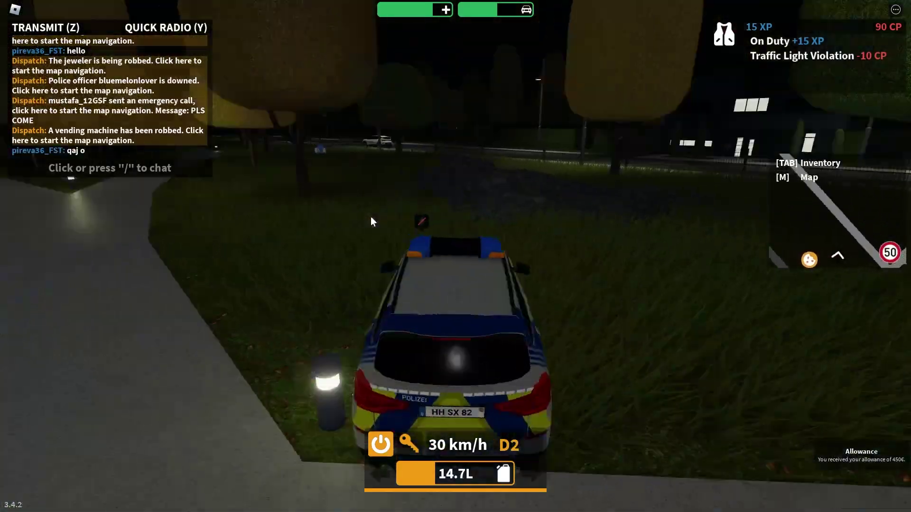
key("w")
key("a")
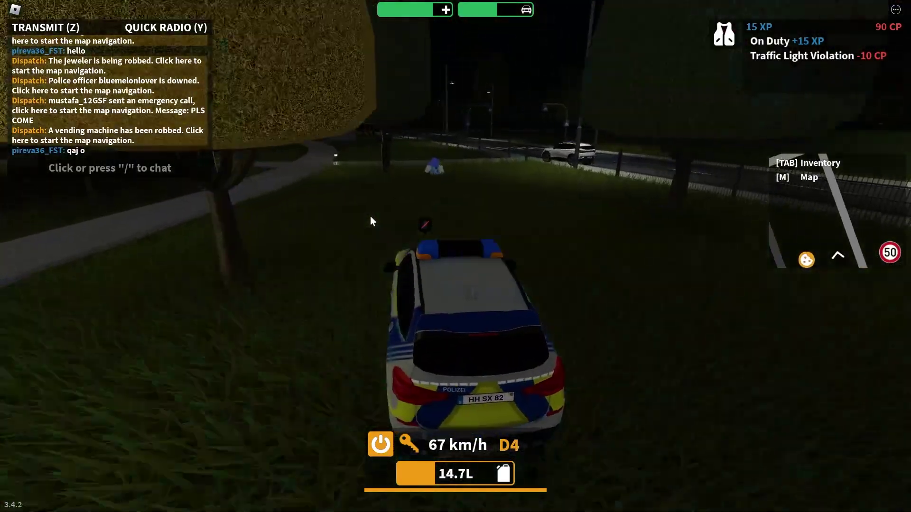
key("s")
key("e")
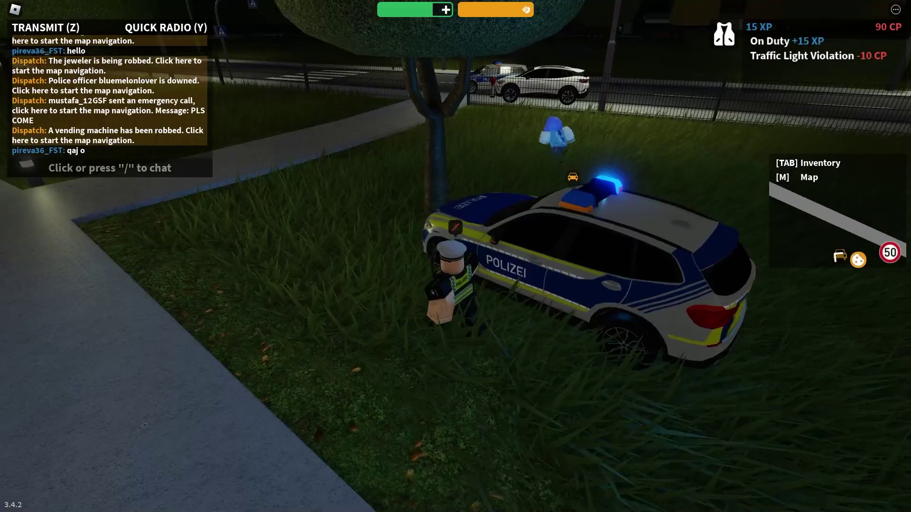
key("alt+Tab")
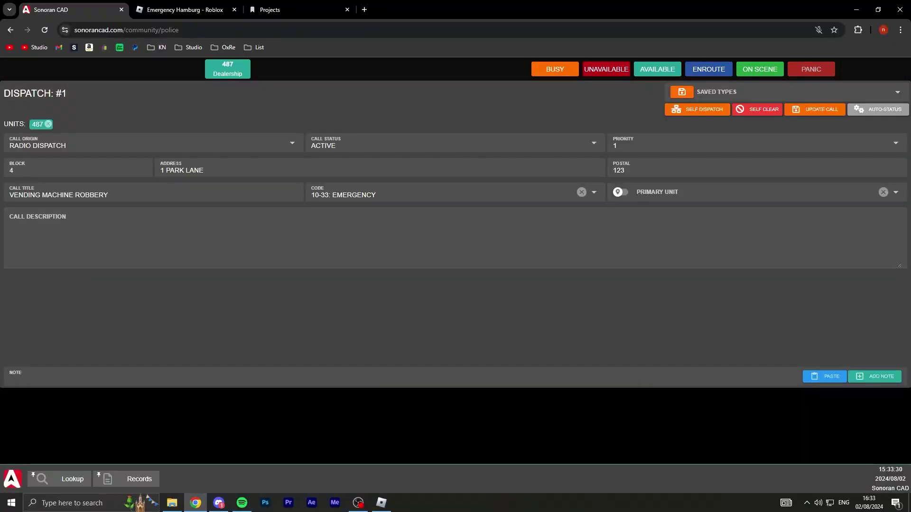
key("alt+Tab")
key("a")
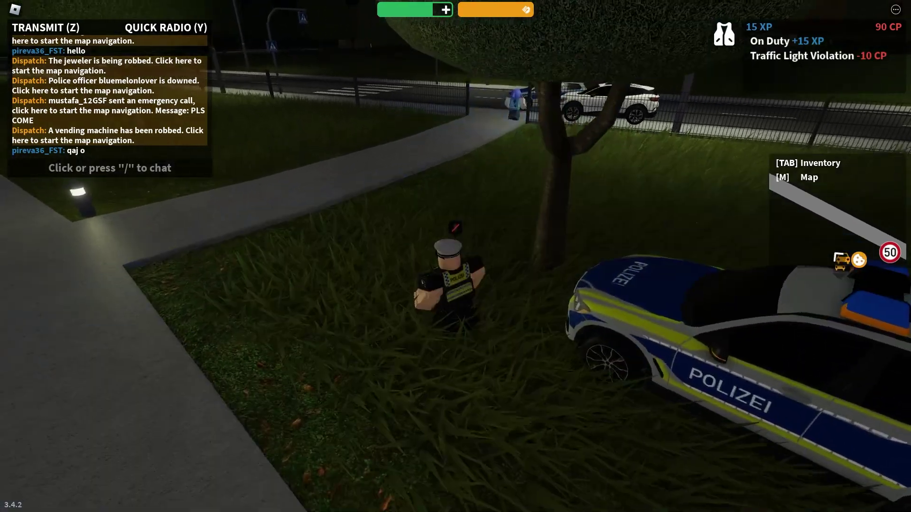
Step: Switch to Sonoran CAD, open unit 487's identifier, change its location to Park and save it
key("alt+Tab")
left_click(231, 66)
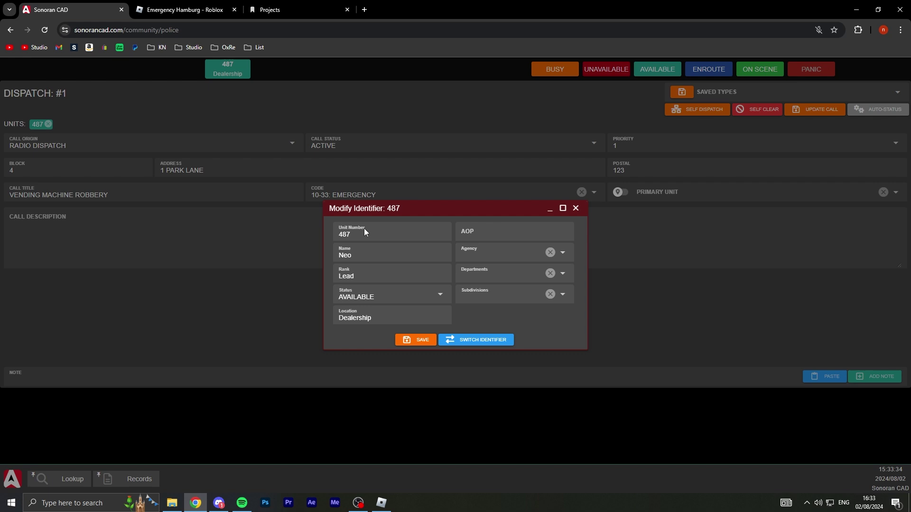
left_click(348, 233)
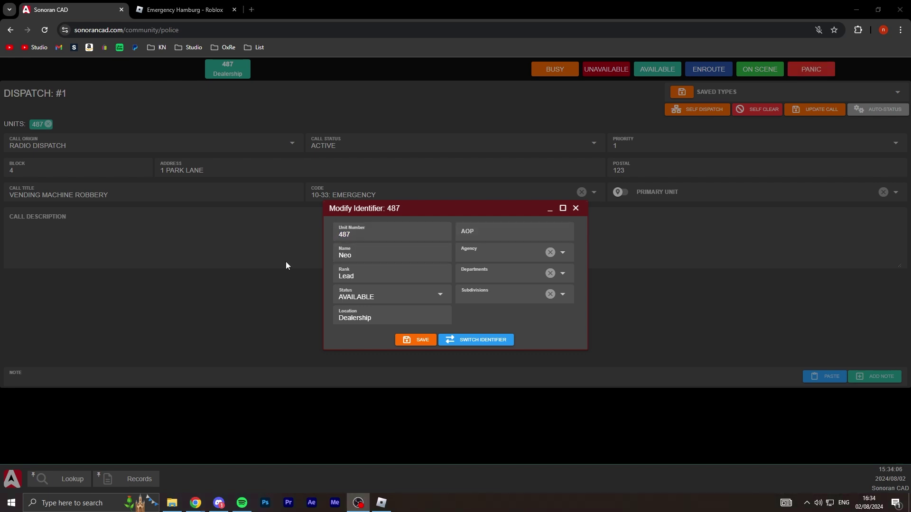
left_click(357, 258)
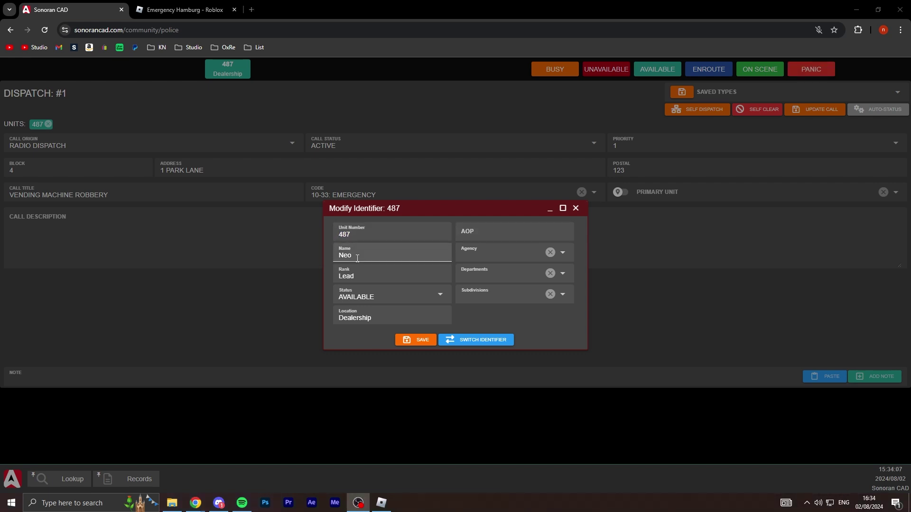
left_click(336, 270)
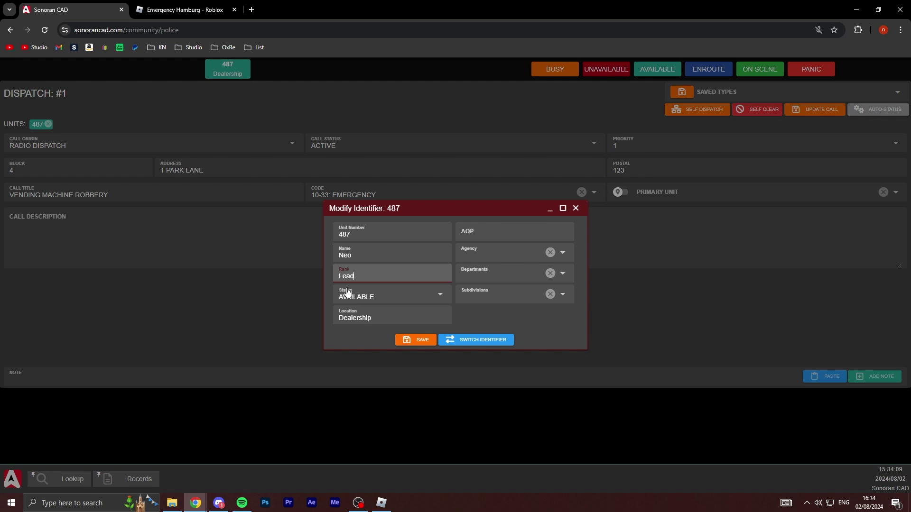
left_click(382, 297)
left_click(340, 301)
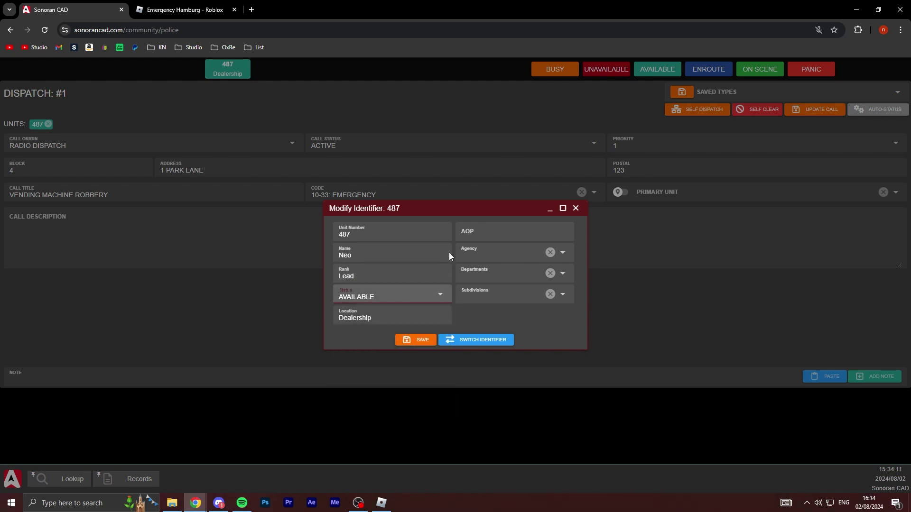
left_click_drag(390, 318, 352, 318)
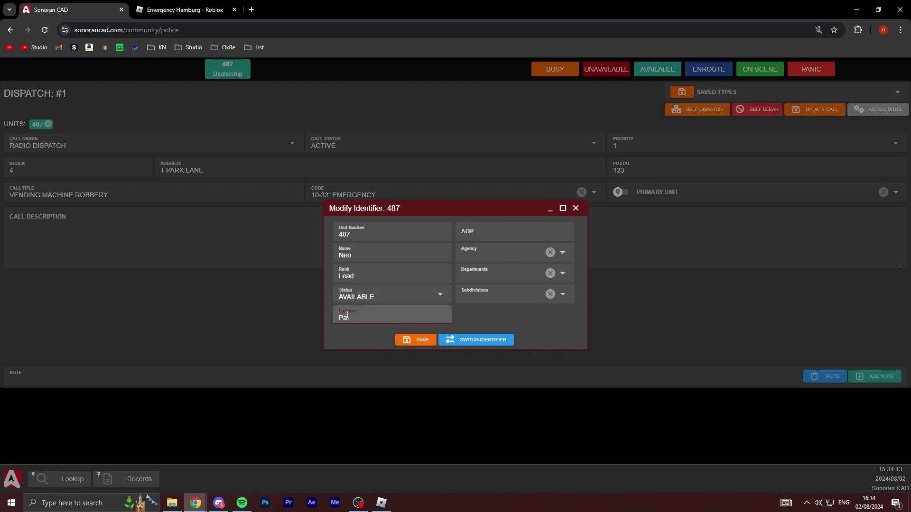
left_click(421, 341)
Step: Return to the Roblox game and look around the downed officer beside the Polizei car
key("alt+Tab")
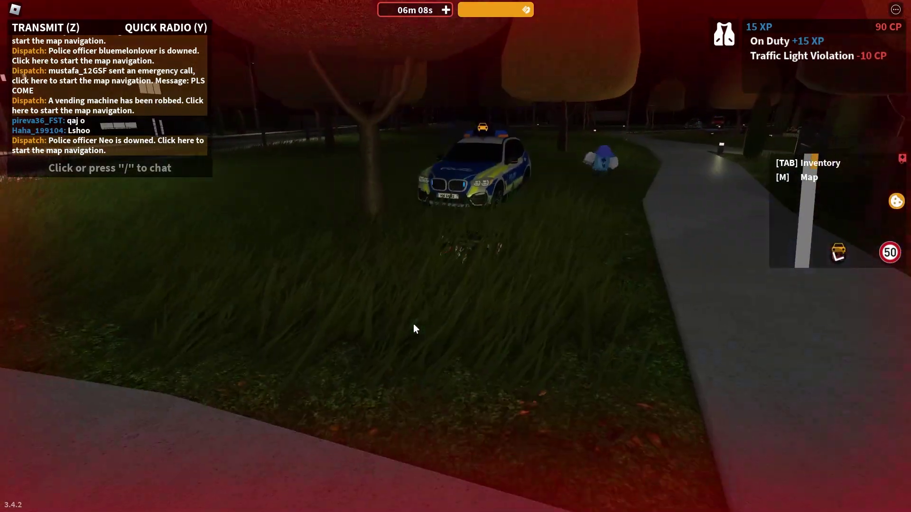
scroll(413, 324, "up", 2)
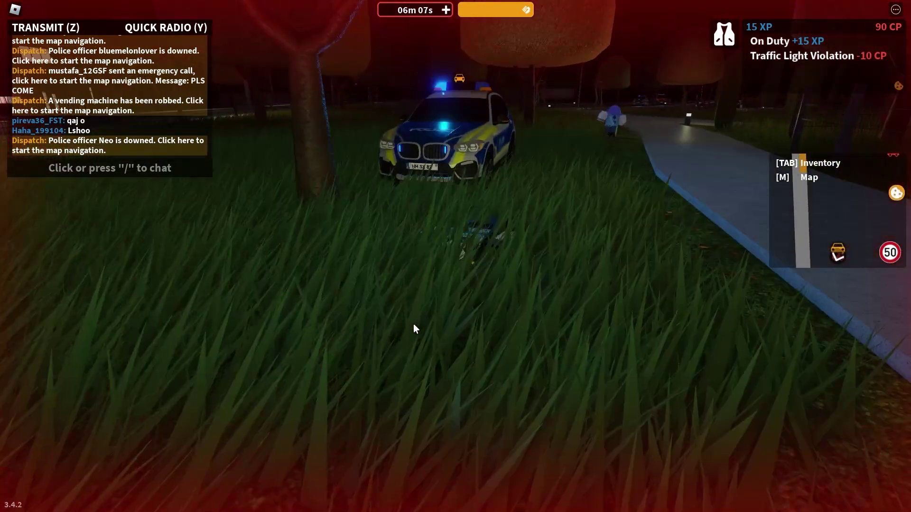
scroll(413, 324, "down", 3)
scroll(611, 251, "up", 3)
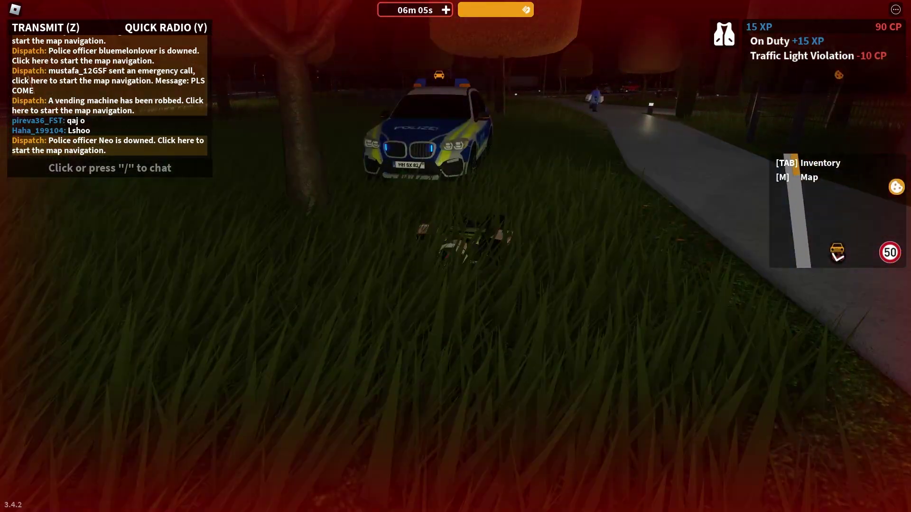
Step: Switch back to Sonoran CAD and open the list of active dispatch calls
key("alt+Tab")
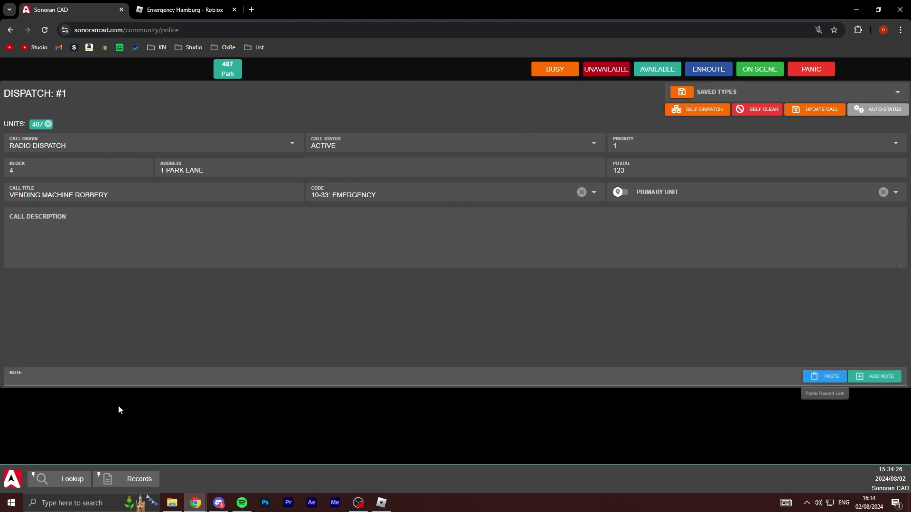
left_click(17, 480)
left_click(15, 480)
left_click(16, 482)
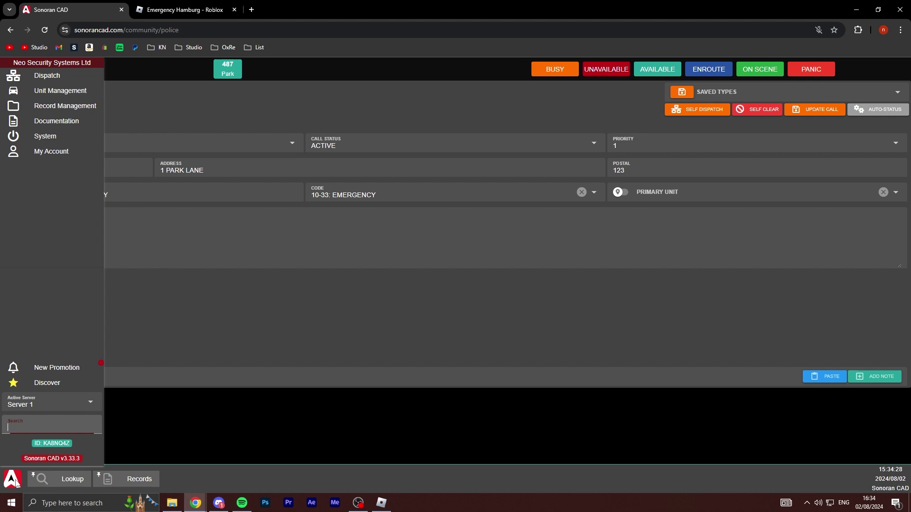
left_click(41, 78)
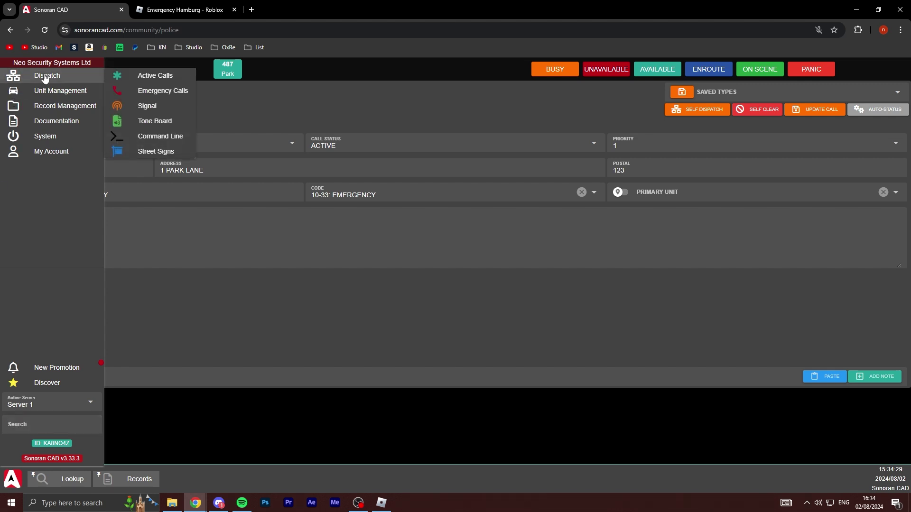
left_click(149, 79)
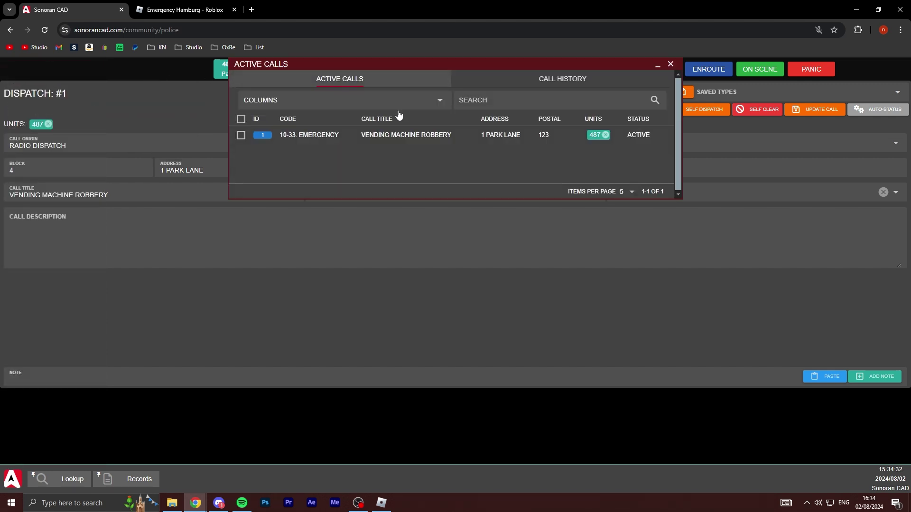
Step: Detach unit 487 from the vending machine robbery call, attach it again and close the active calls list
right_click(425, 134)
left_click(280, 137)
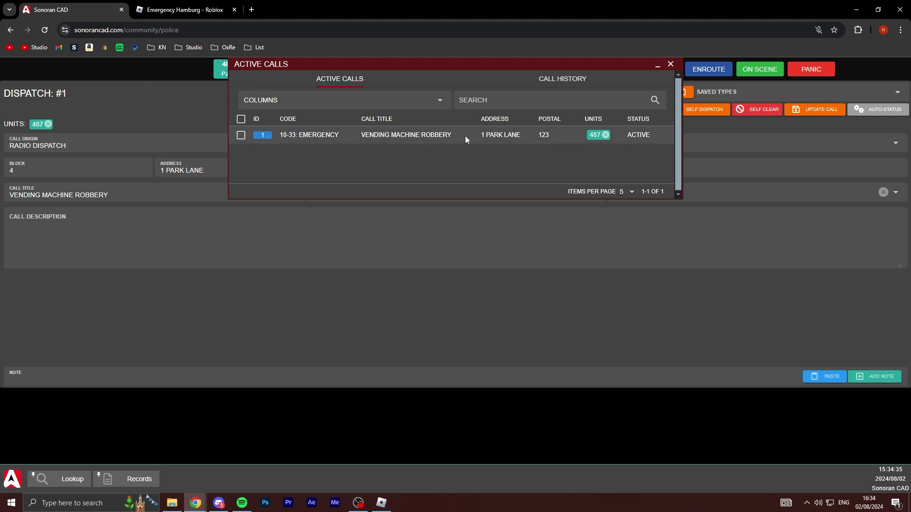
left_click(606, 135)
right_click(587, 133)
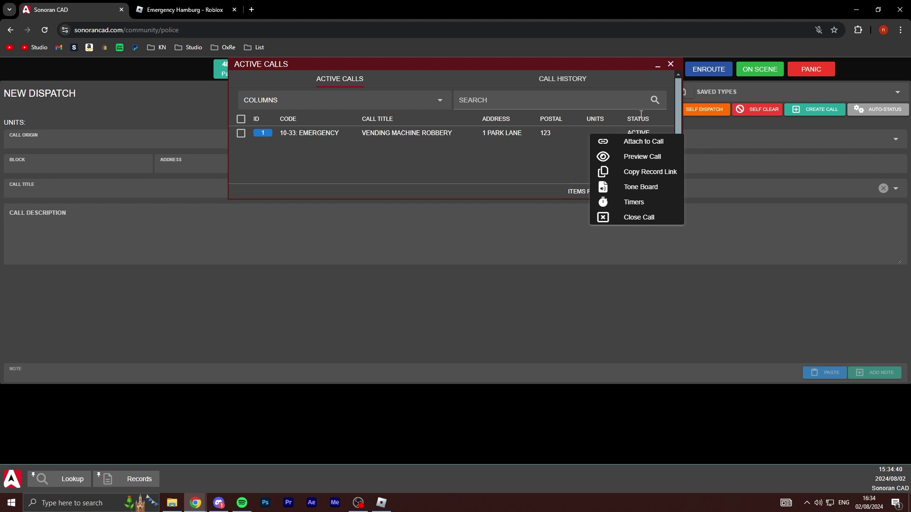
left_click(612, 143)
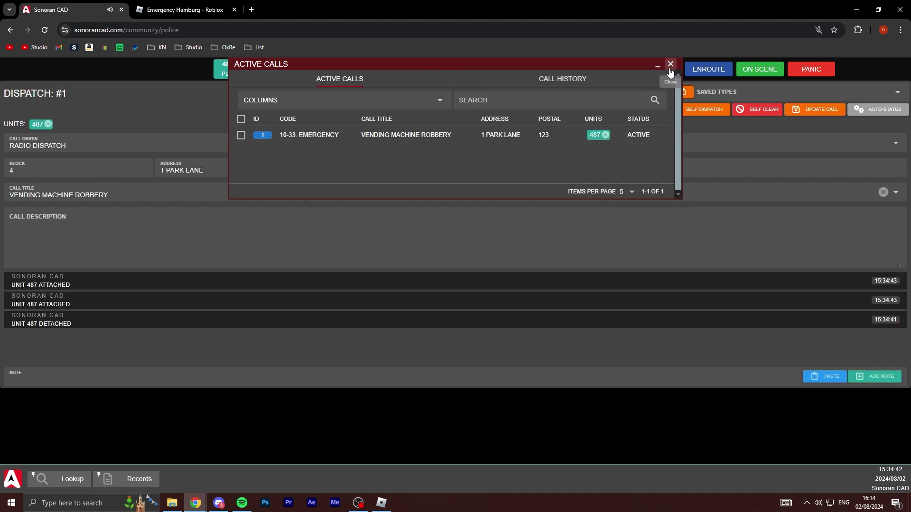
left_click(670, 64)
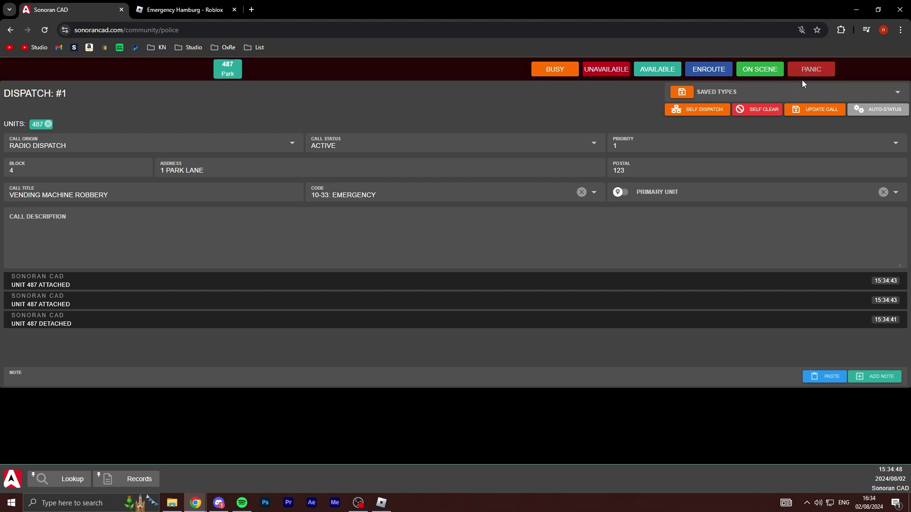
Step: Check unit 487's identifier details, close them without changes and switch to the Roblox game
left_click(234, 72)
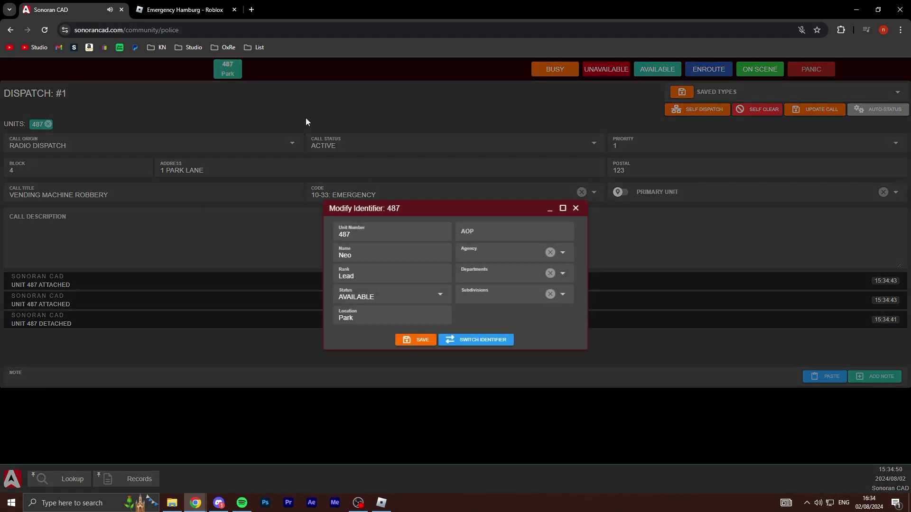
left_click(575, 208)
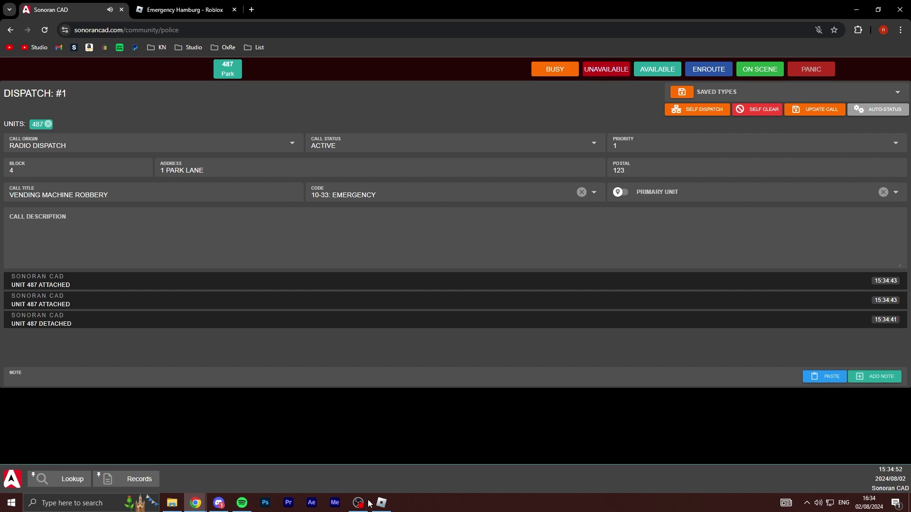
left_click(379, 505)
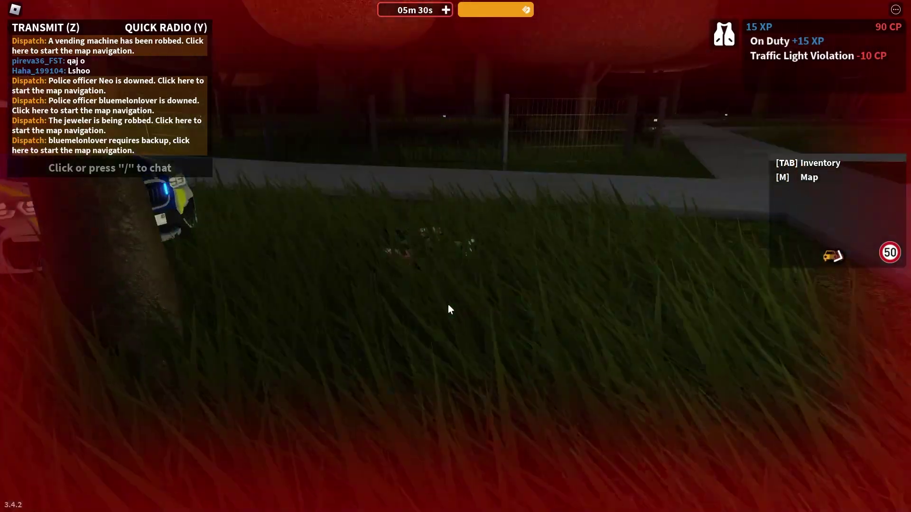
Step: Switch to Sonoran CAD's civilian screen, check the character selector and open the new character form
key("alt+Tab")
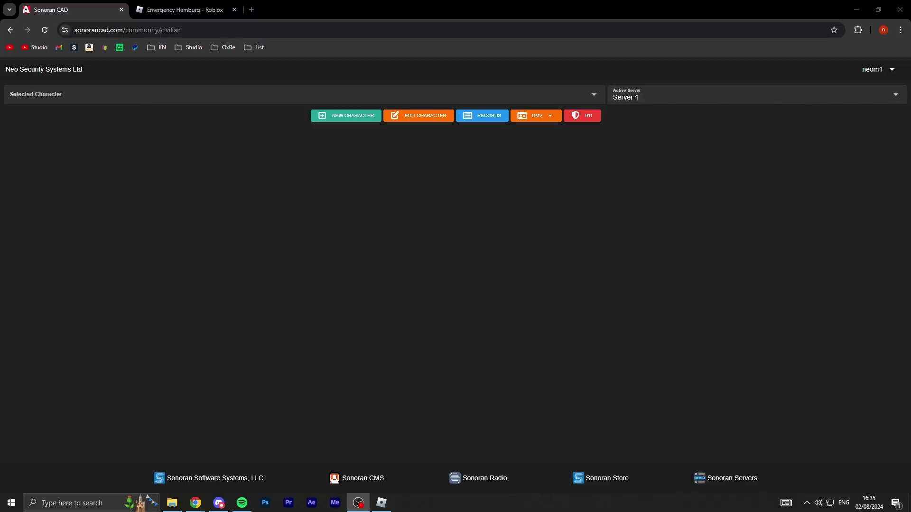
left_click(429, 200)
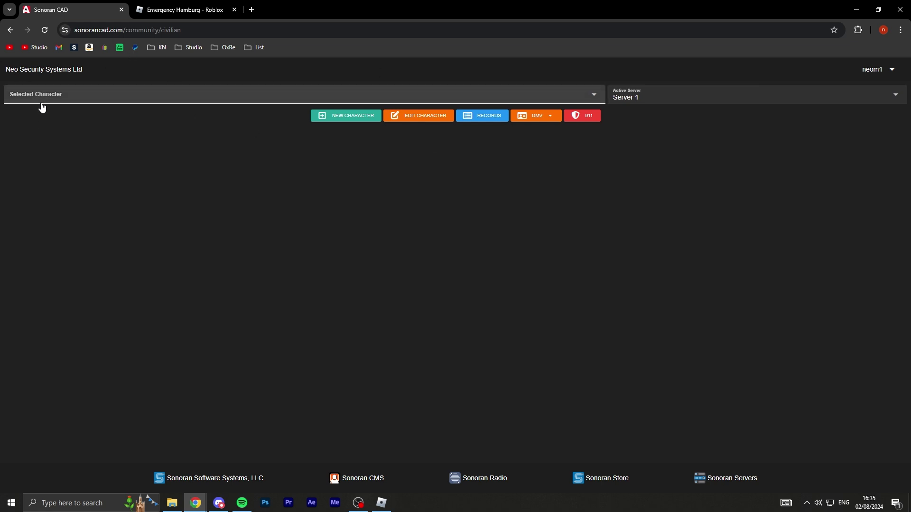
left_click(284, 92)
left_click(186, 126)
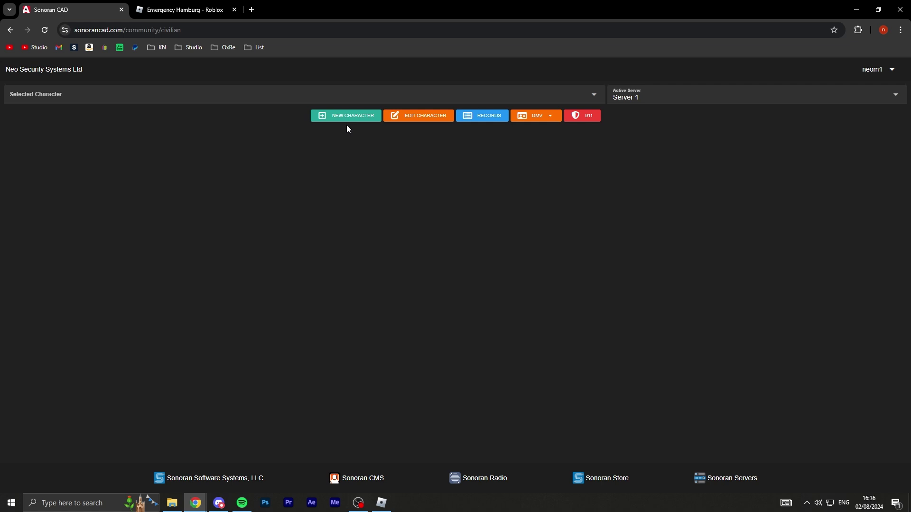
left_click(359, 121)
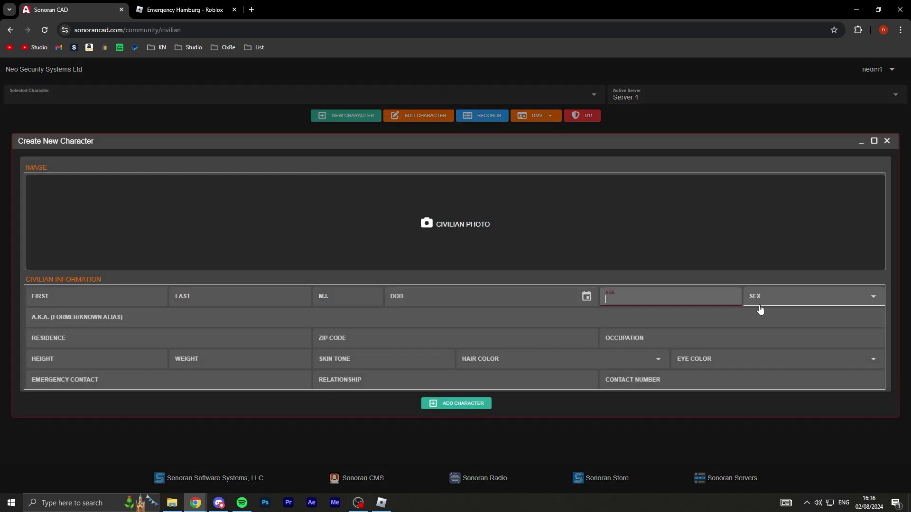
Step: Look through the new character form's personal, appearance and address fields and its civilian photo picker, selecting no file
left_click(691, 363)
left_click(503, 363)
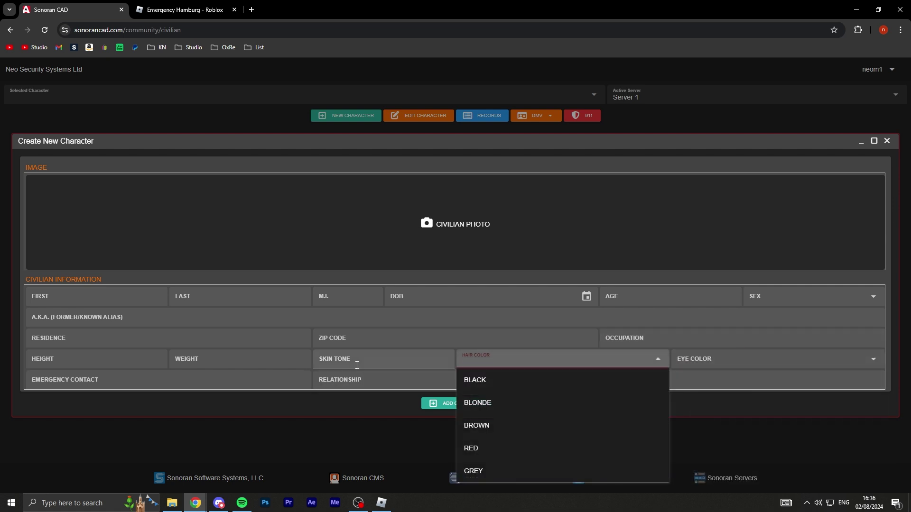
left_click(382, 363)
left_click(360, 339)
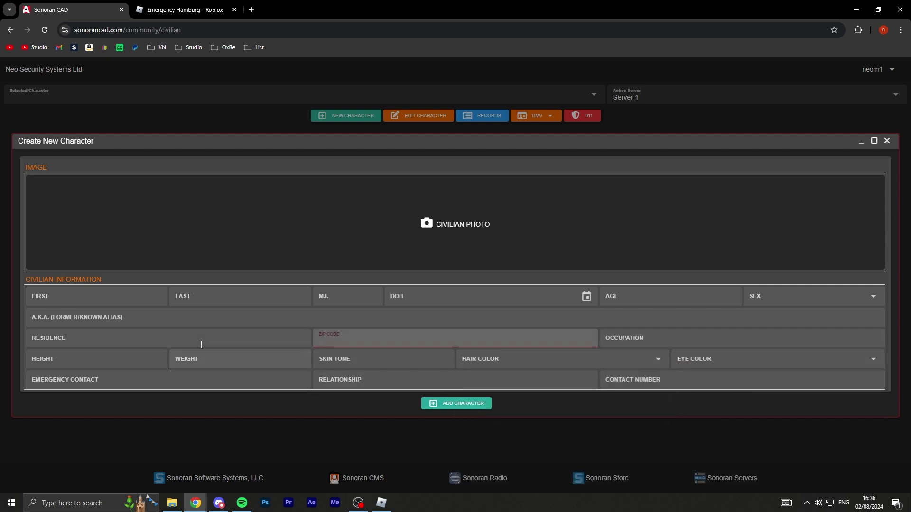
left_click(161, 341)
left_click(102, 362)
left_click(197, 366)
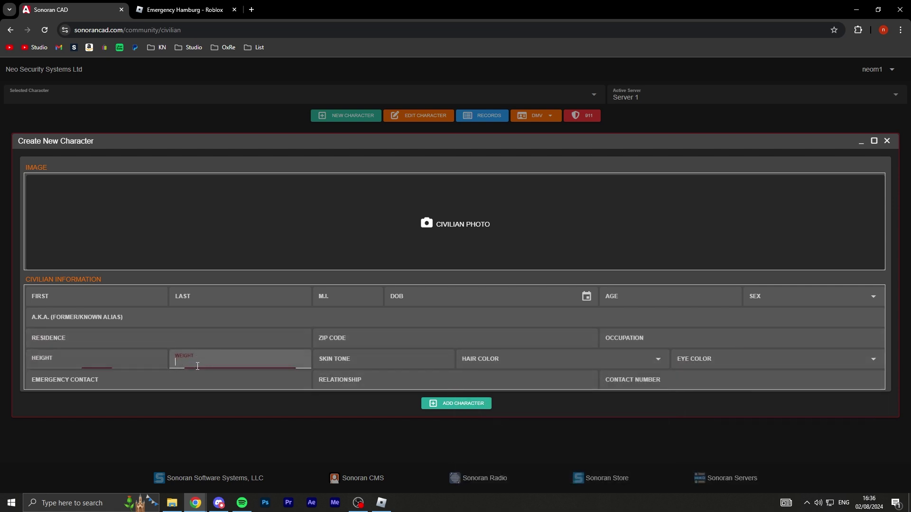
left_click(139, 303)
left_click(215, 299)
left_click(332, 298)
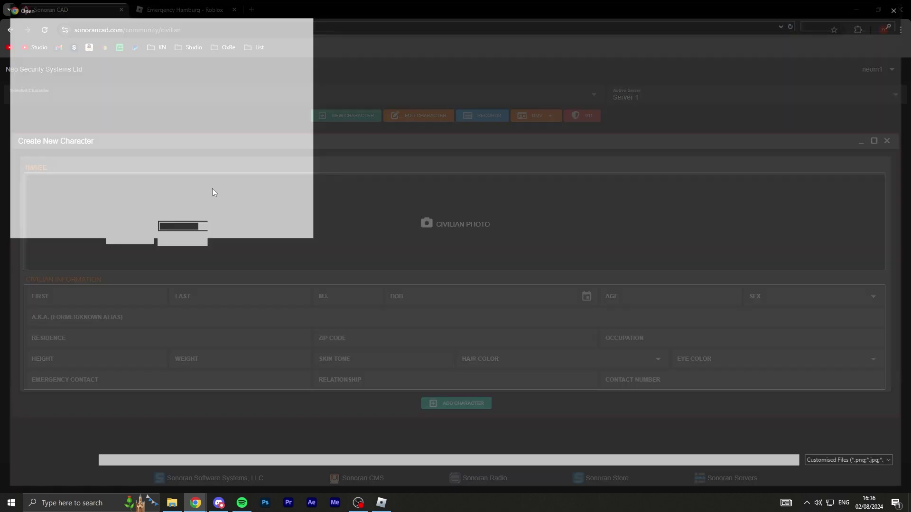
left_click(871, 476)
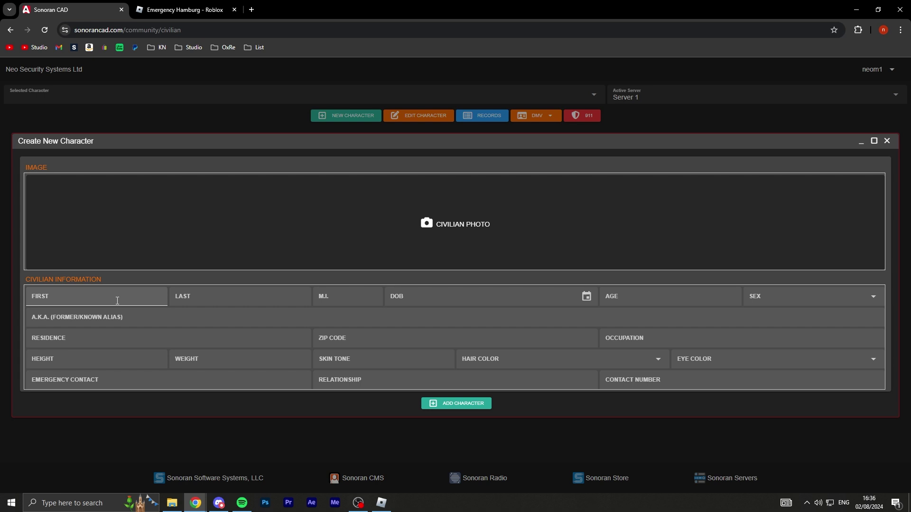
Step: Enter the new character's first and last name and leave the middle initial blank
left_click(143, 302)
type("N")
type("PLAYS")
key("Tab")
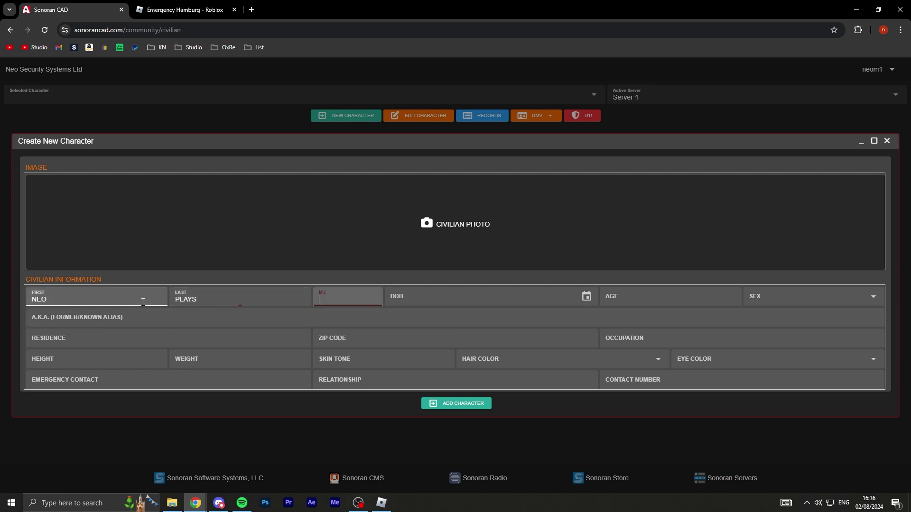
key("Tab")
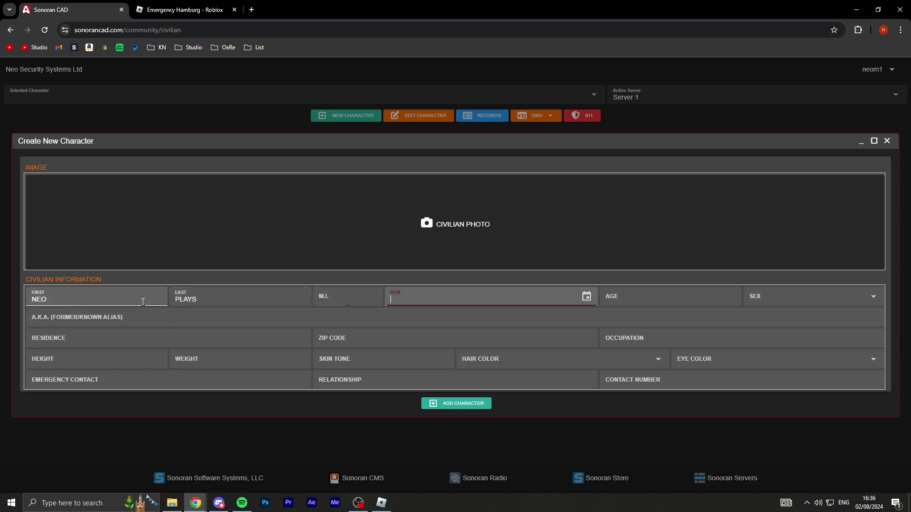
Step: Pick the character's date of birth from the calendar, set the age to 88 and leave the alias blank
left_click(587, 296)
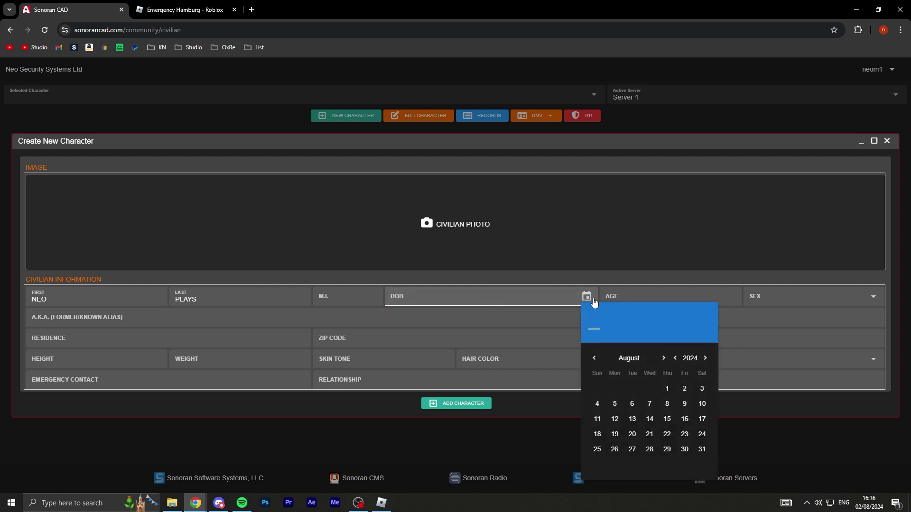
left_click(675, 358)
left_click(675, 358)
left_click(675, 359)
left_click(674, 359)
left_click(693, 358)
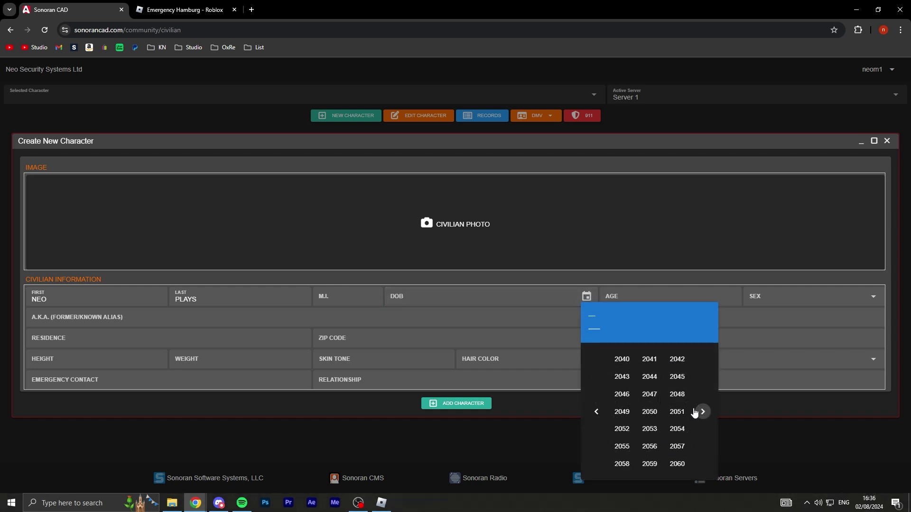
left_click(597, 412)
left_click(597, 412)
left_click(597, 412)
left_click(596, 412)
left_click(650, 377)
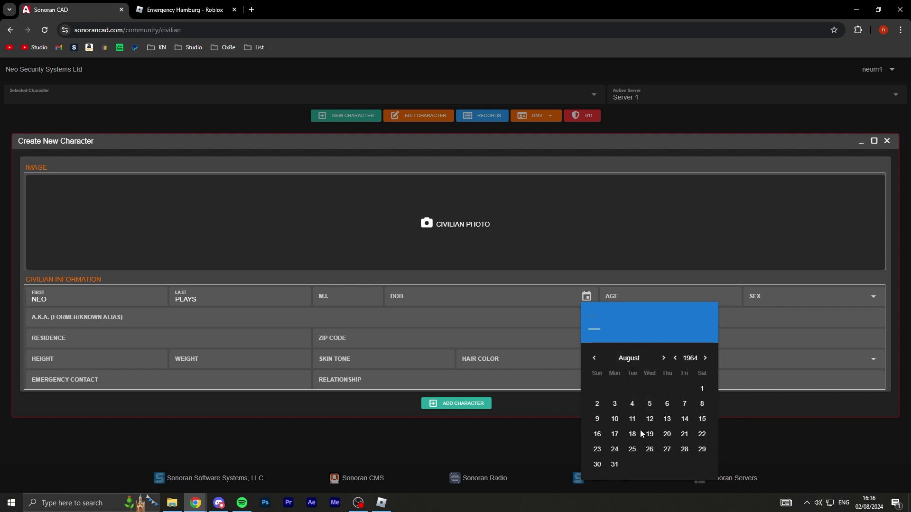
left_click(636, 303)
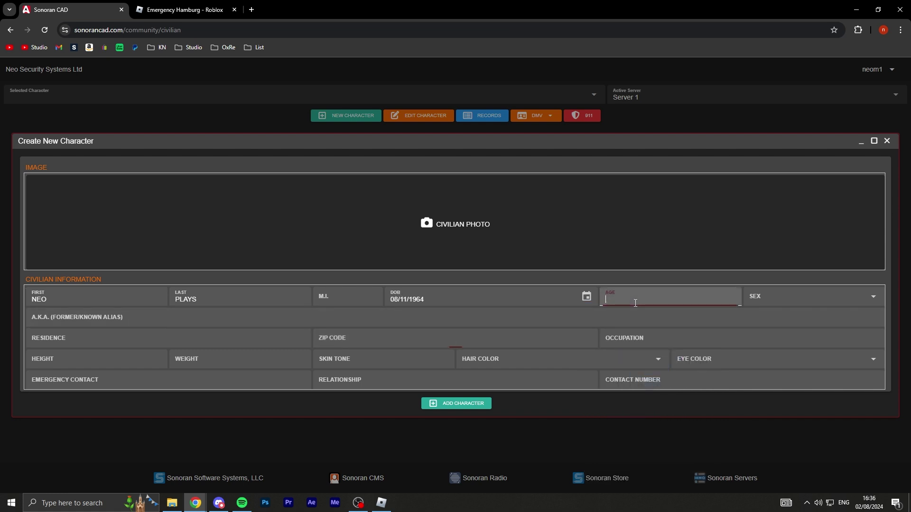
left_click(536, 323)
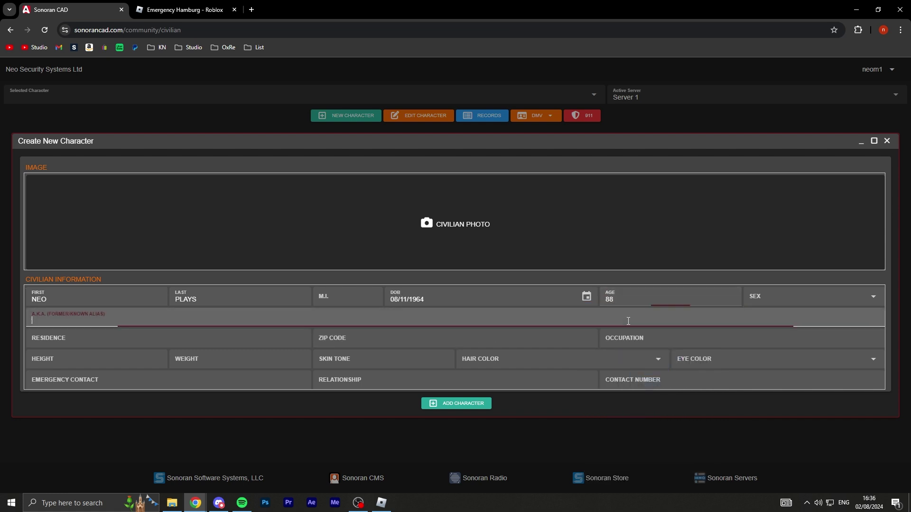
Step: Set the character's sex to M and the occupation to NEO SECURITY LTD
left_click(781, 298)
left_click(754, 315)
left_click(634, 343)
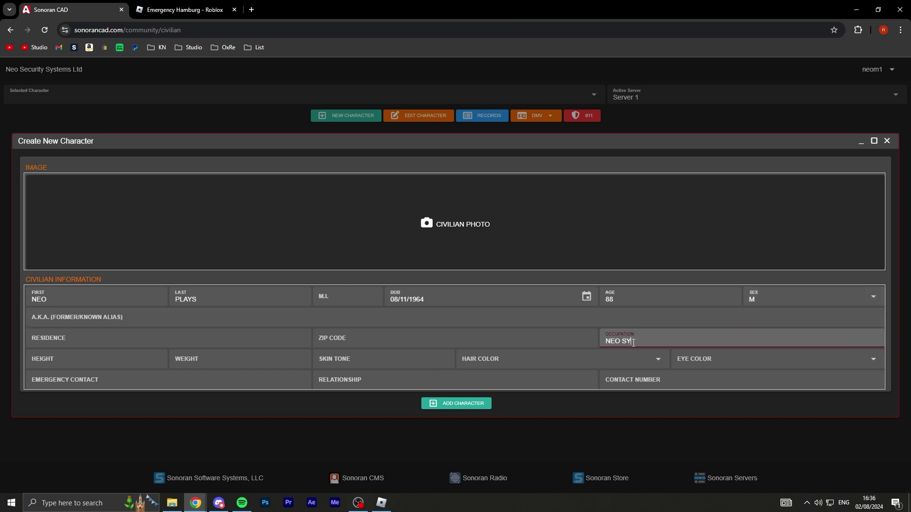
Step: Set the character's eye color to Blue and hair color to Brown, leaving the skin tone blank
left_click(692, 362)
left_click(709, 401)
left_click(494, 362)
left_click(476, 425)
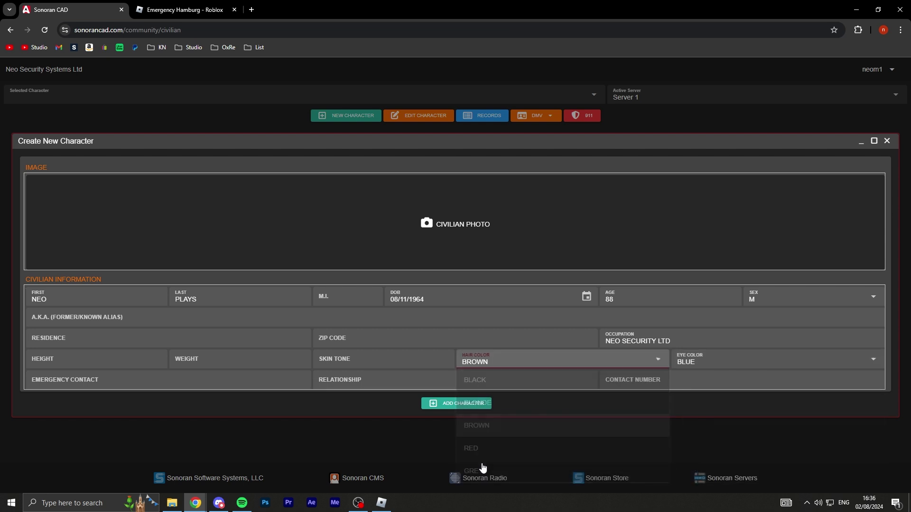
left_click(363, 357)
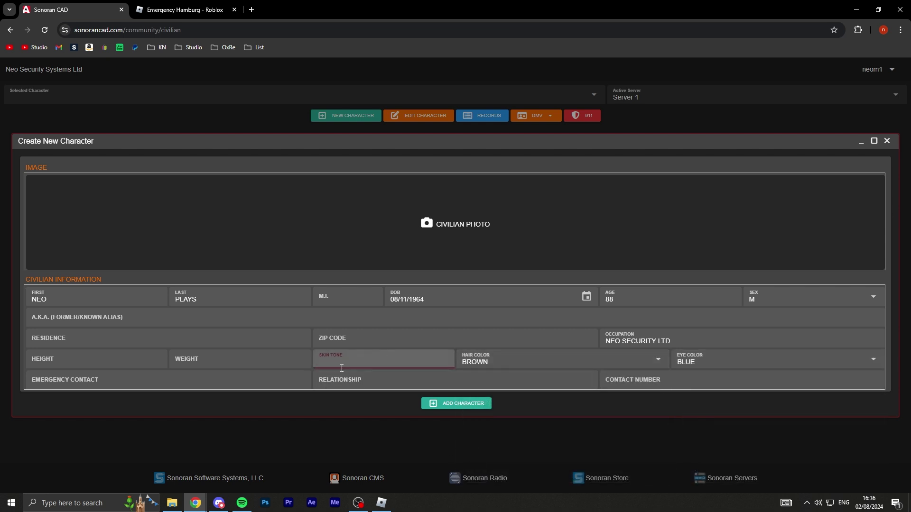
Step: Fill in the character's ZIP code, height 876 and weight 786, and add the character
left_click(368, 342)
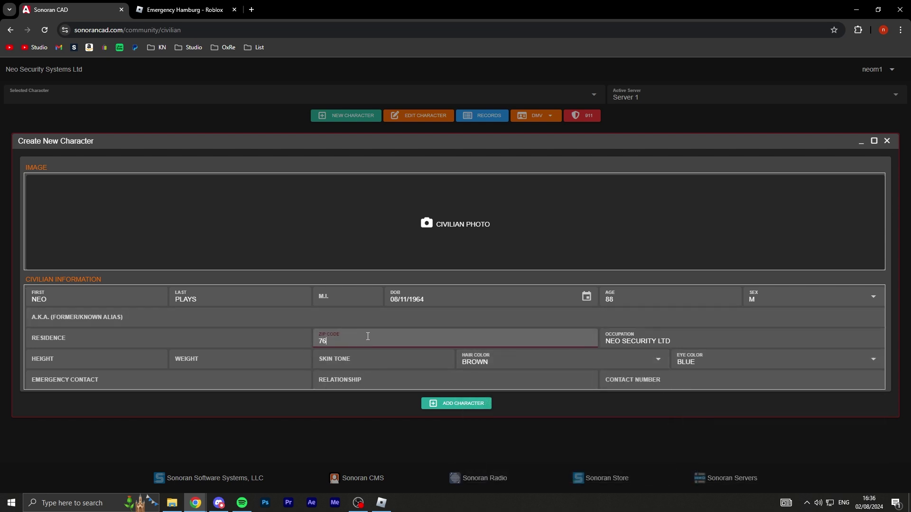
type("768767")
left_click(61, 362)
type("87")
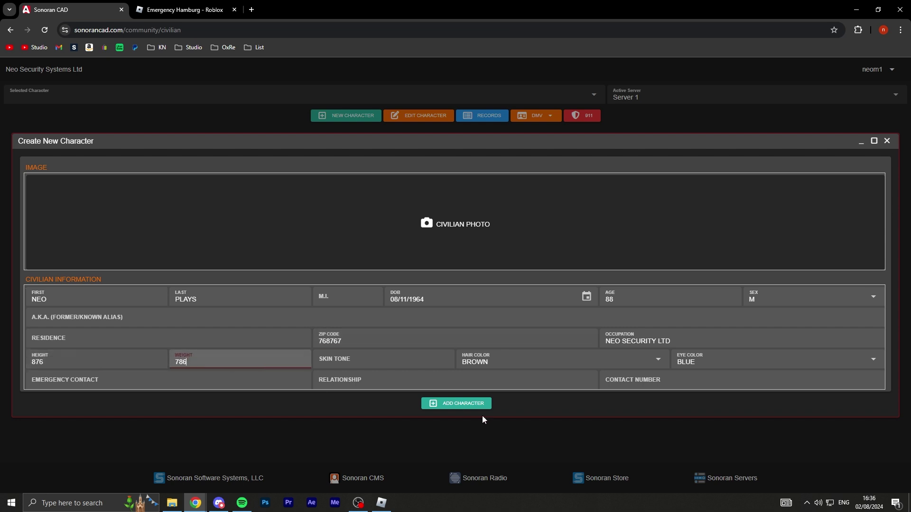
left_click(460, 405)
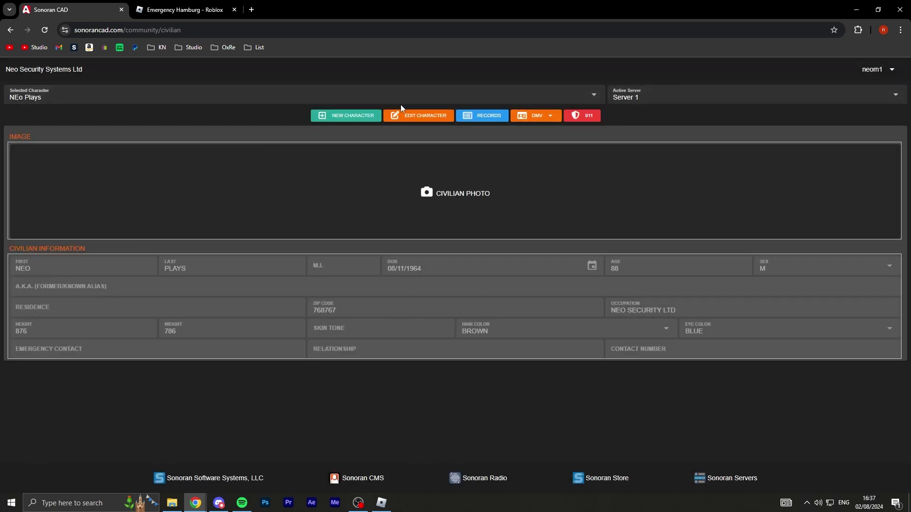
Step: Add a new vehicle registration record for the character with the DMV status Approved
left_click(515, 119)
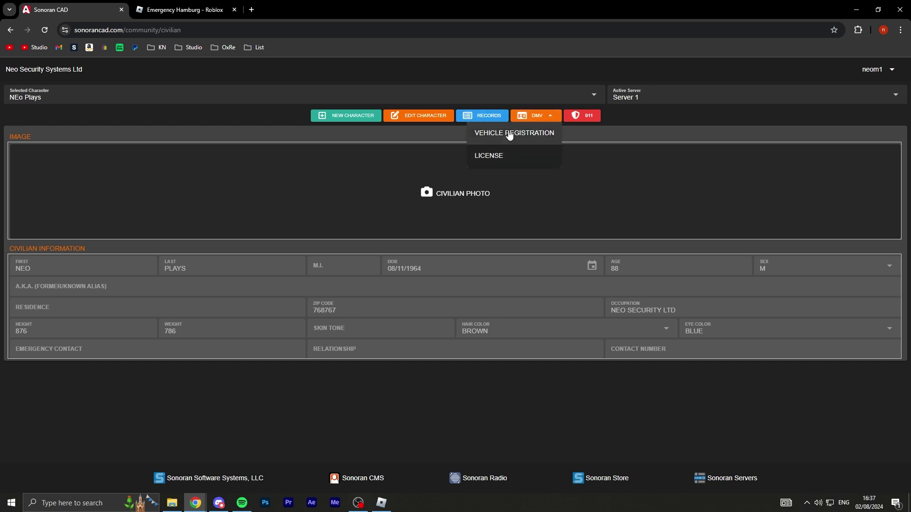
left_click(515, 135)
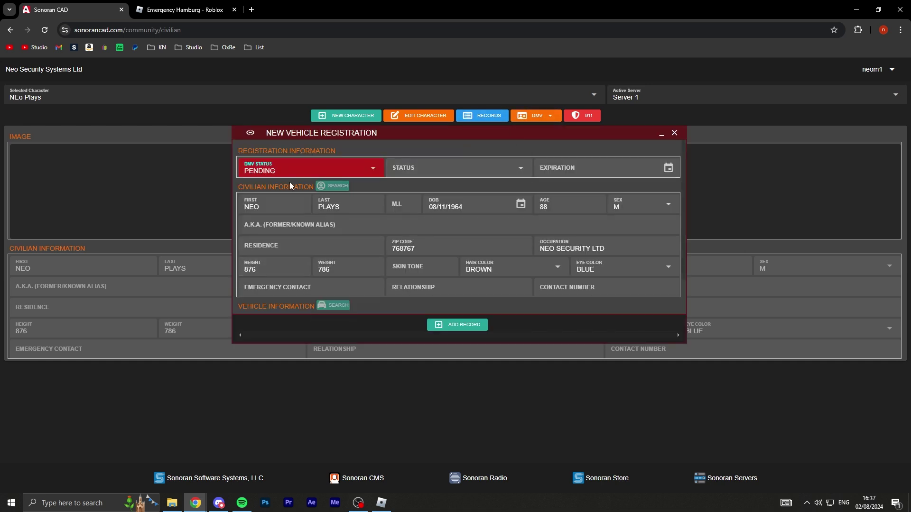
left_click(316, 170)
left_click(311, 173)
left_click(307, 174)
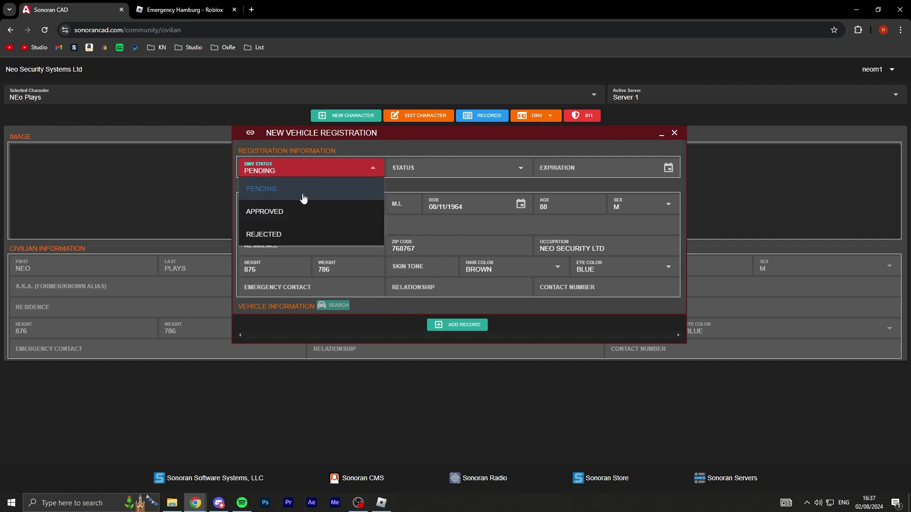
left_click(305, 212)
left_click(465, 326)
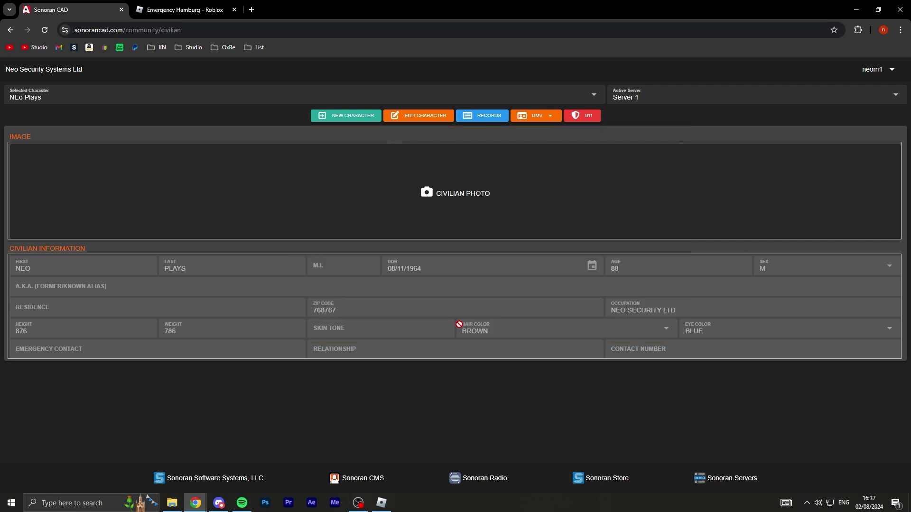
Step: Submit a 911 call of type Emergency with location "park" and description "man down"
left_click(551, 116)
left_click(582, 117)
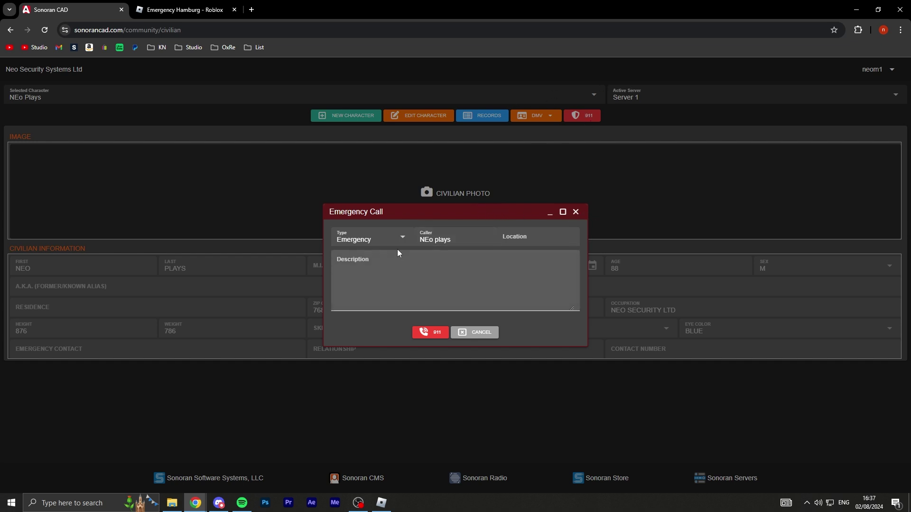
left_click(387, 238)
left_click(388, 238)
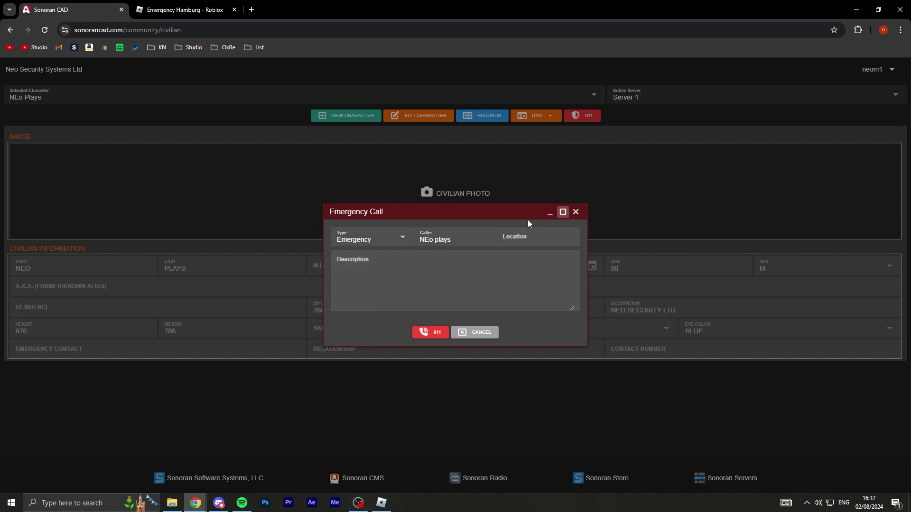
left_click(406, 278)
left_click(511, 238)
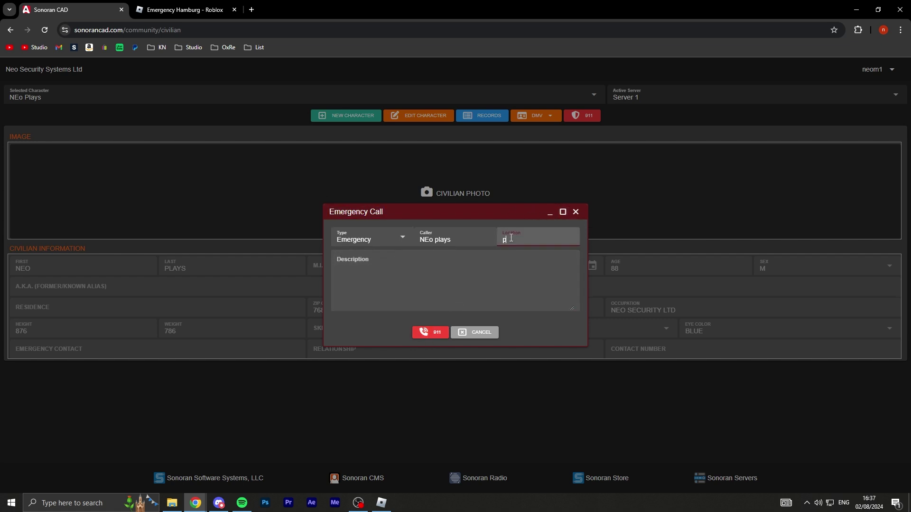
type("man down")
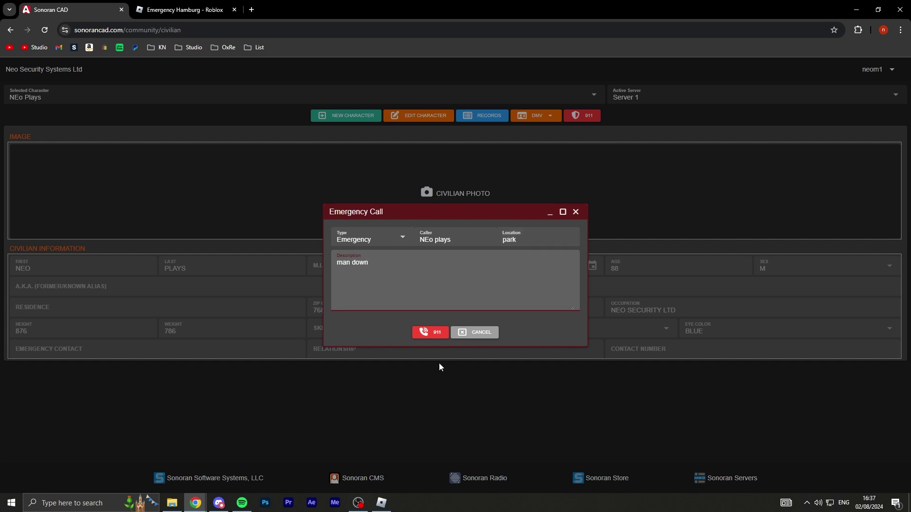
left_click(439, 364)
Step: Check the active server choices, keep Server 1 and switch to the Roblox game
left_click(692, 94)
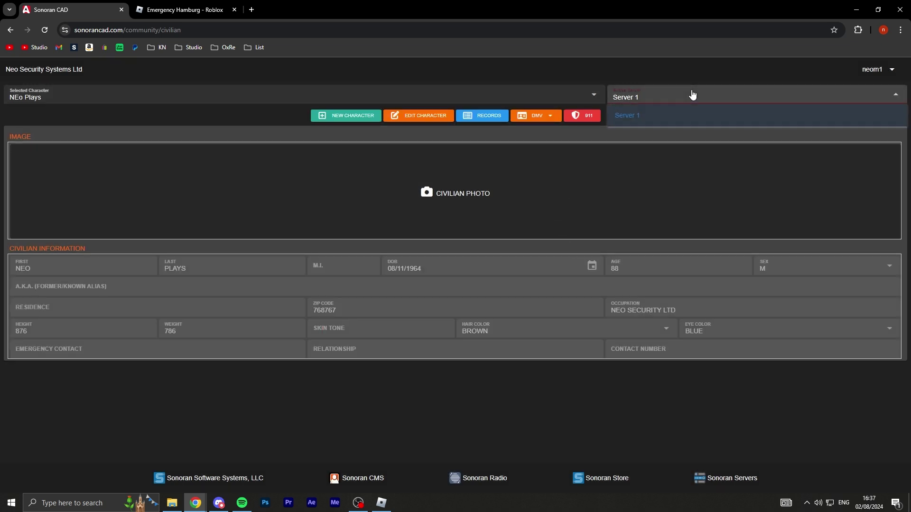
left_click(670, 120)
left_click(531, 116)
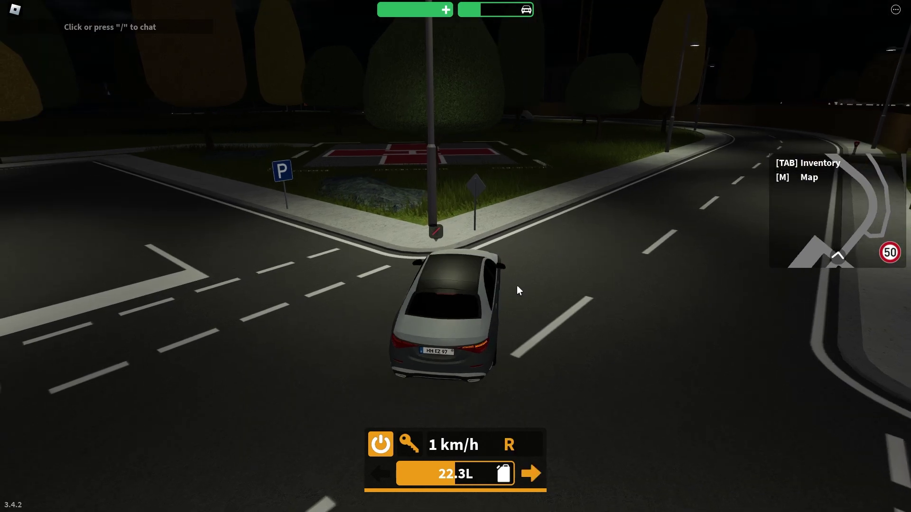
Step: Drive the car from the helipad junction along the road and straight across the highway intersection
key("w")
key("d")
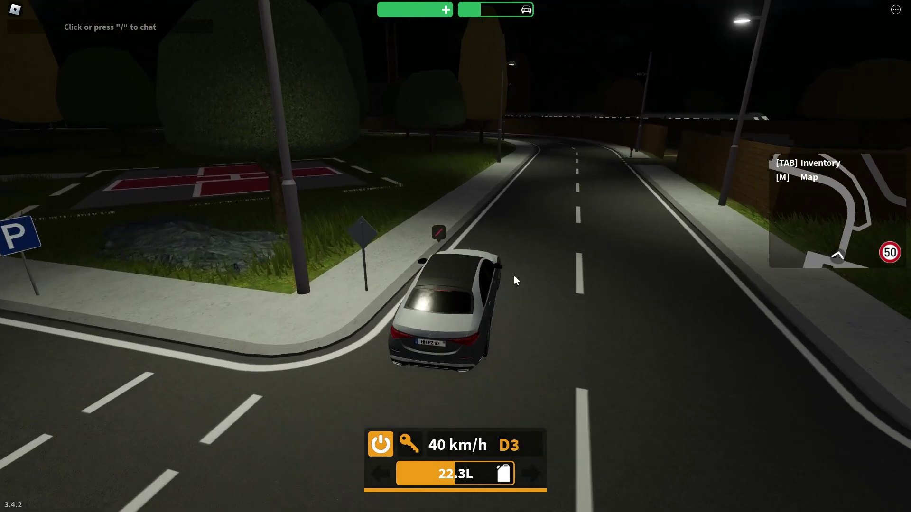
key("a")
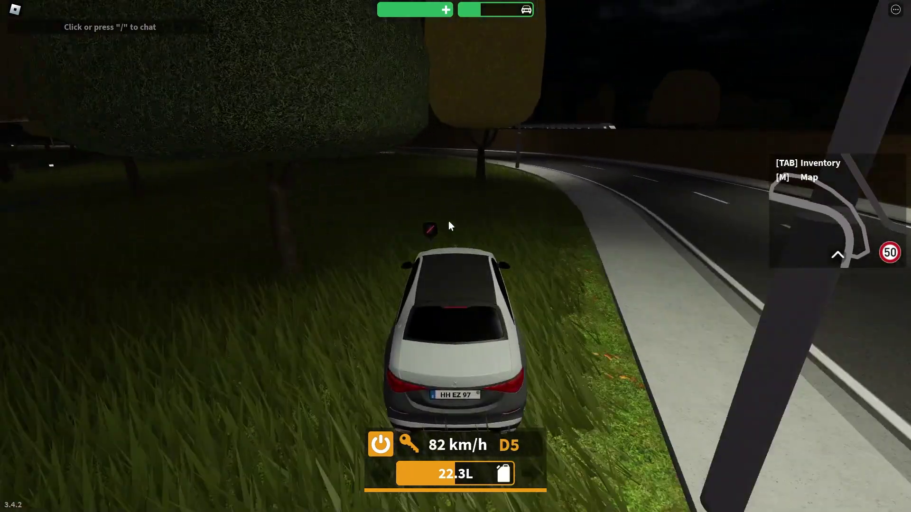
key("d")
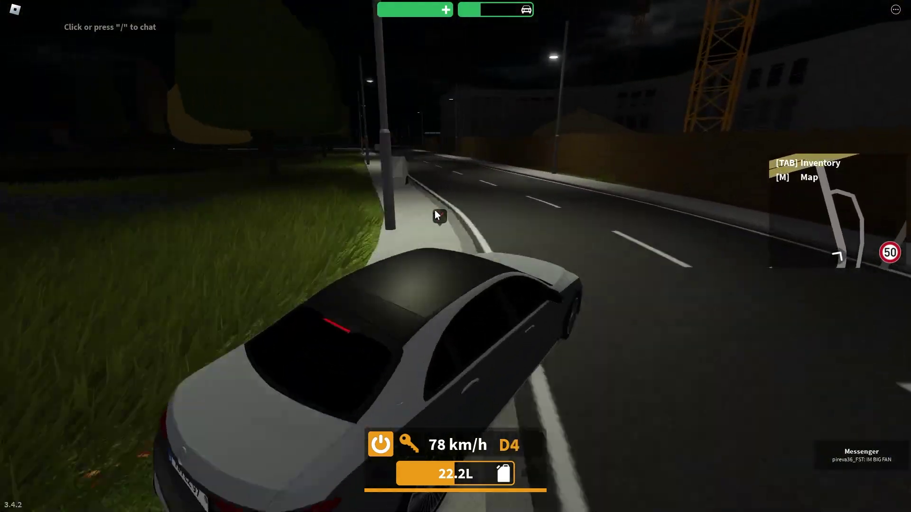
key("a")
key("s")
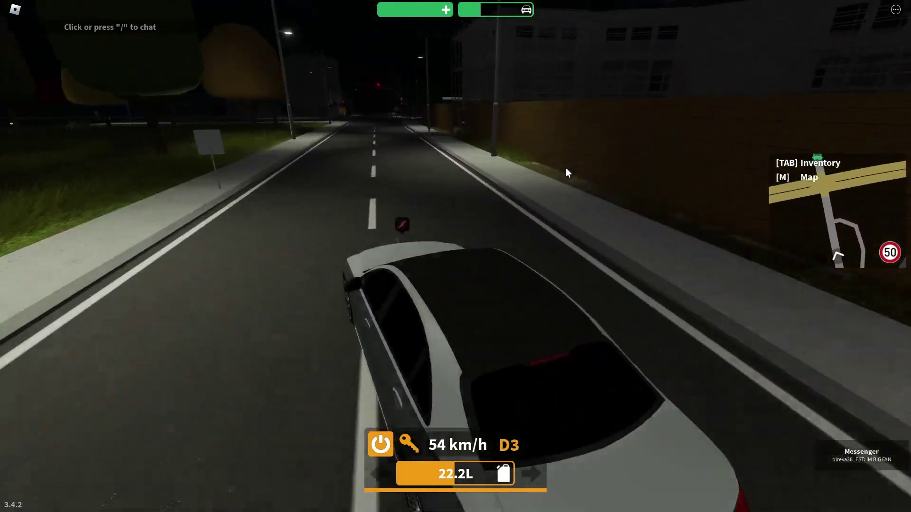
key("w")
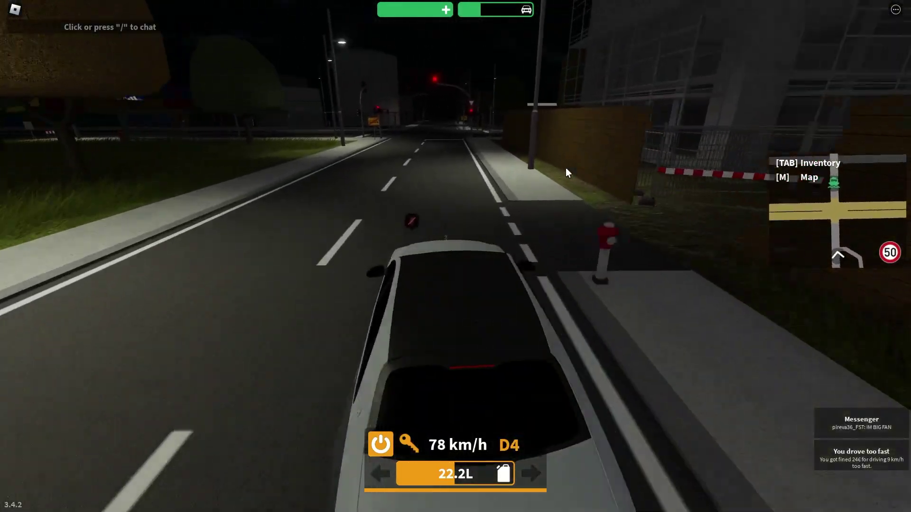
key("s")
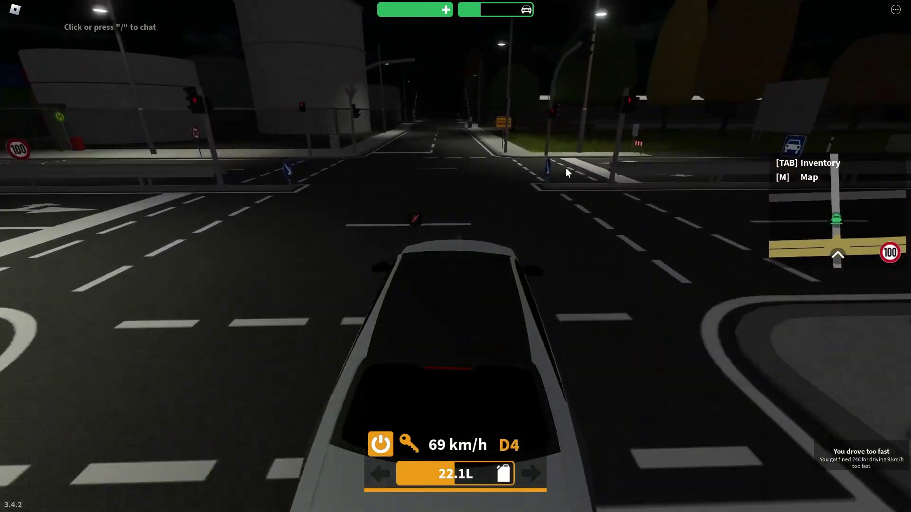
key("w")
Step: Check the city map without setting a waypoint, and drive over the rail crossing to the truck company yard
key("m")
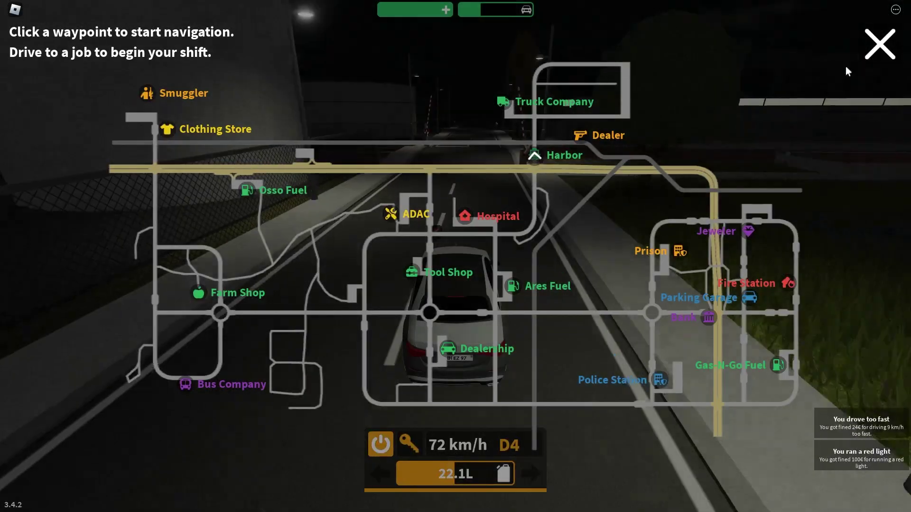
left_click(876, 54)
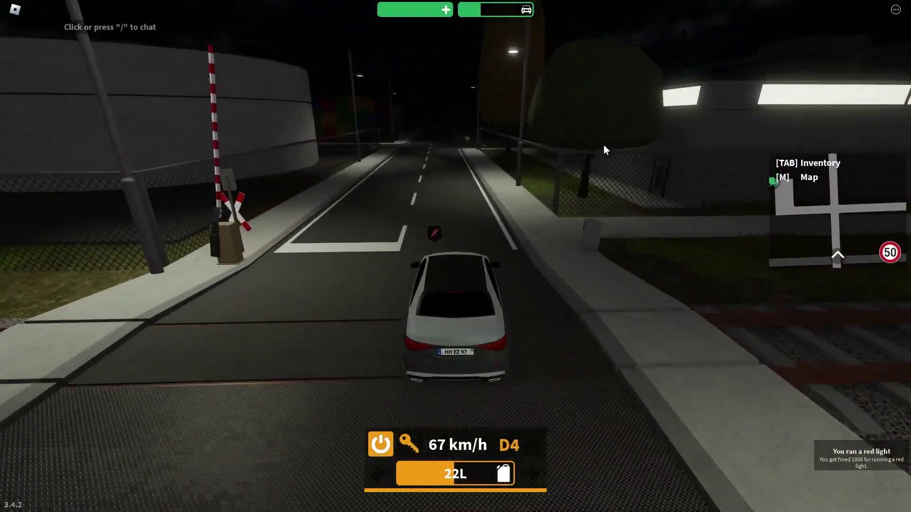
key("w")
key("a")
right_click(441, 179)
key("s")
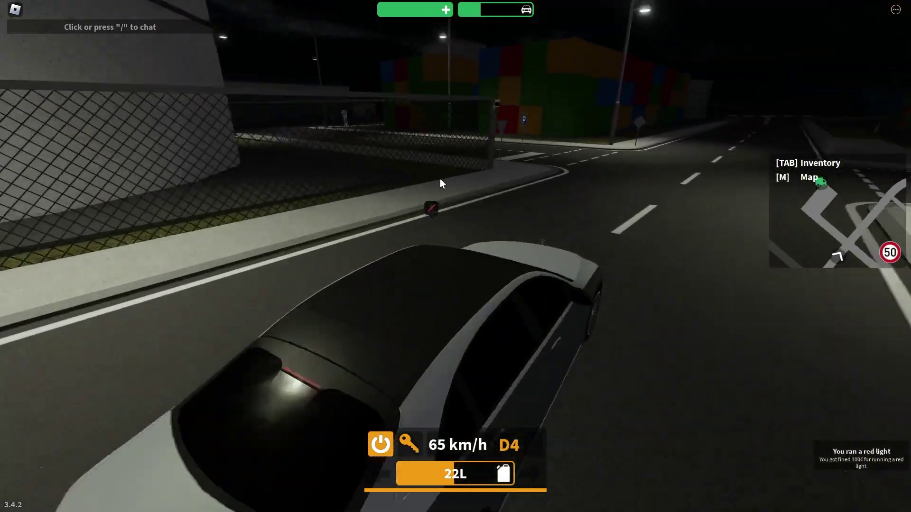
key("w")
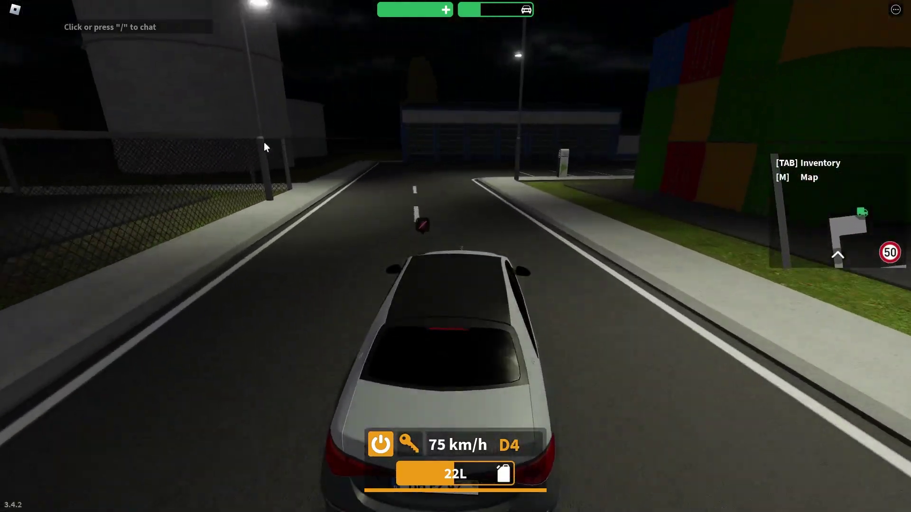
key("d")
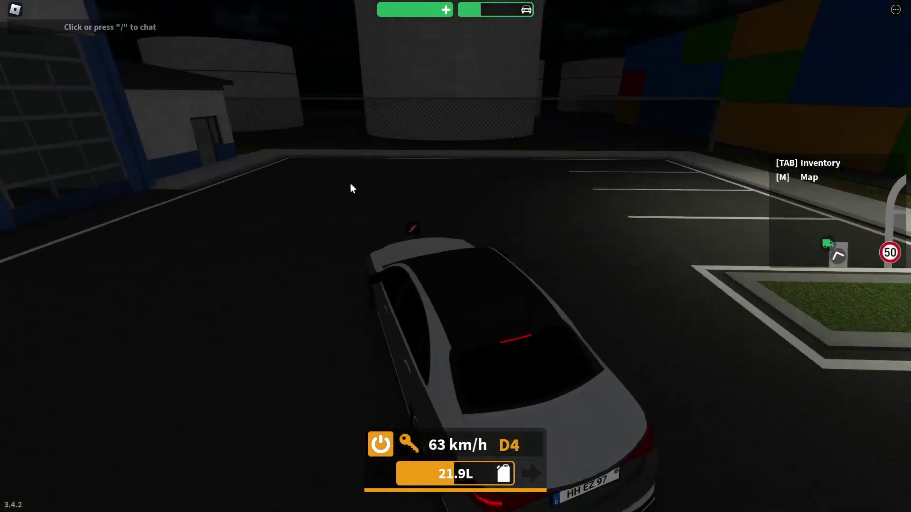
key("a")
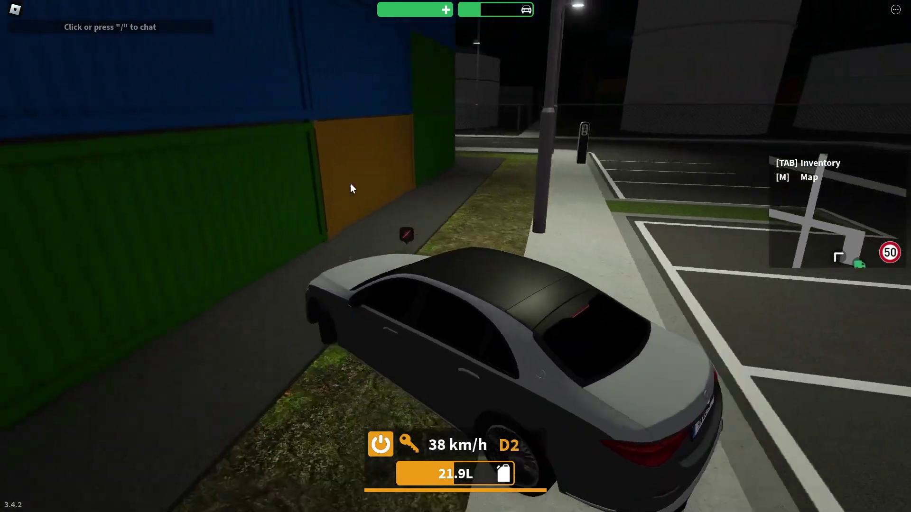
Step: Drive the car out of the truck company area, back over the rail crossing and through the highway intersection
key("w")
key("w")
key("a")
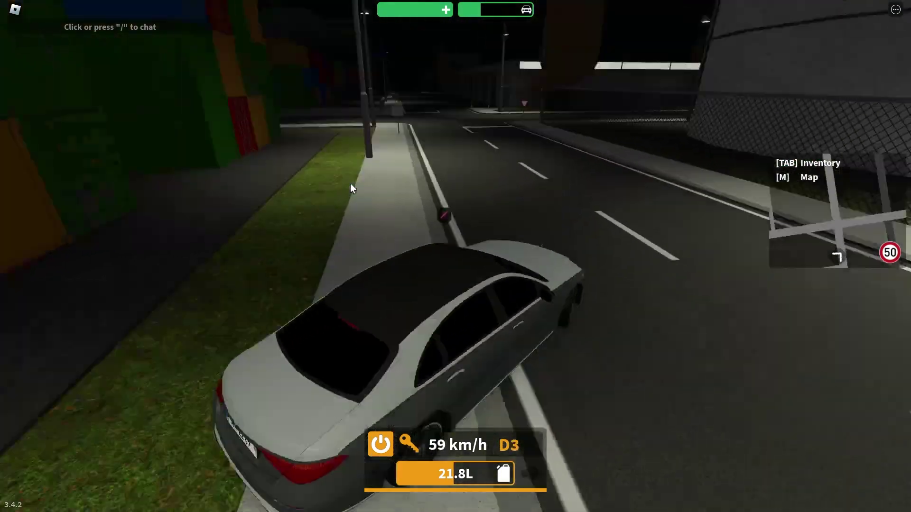
key("d")
key("w")
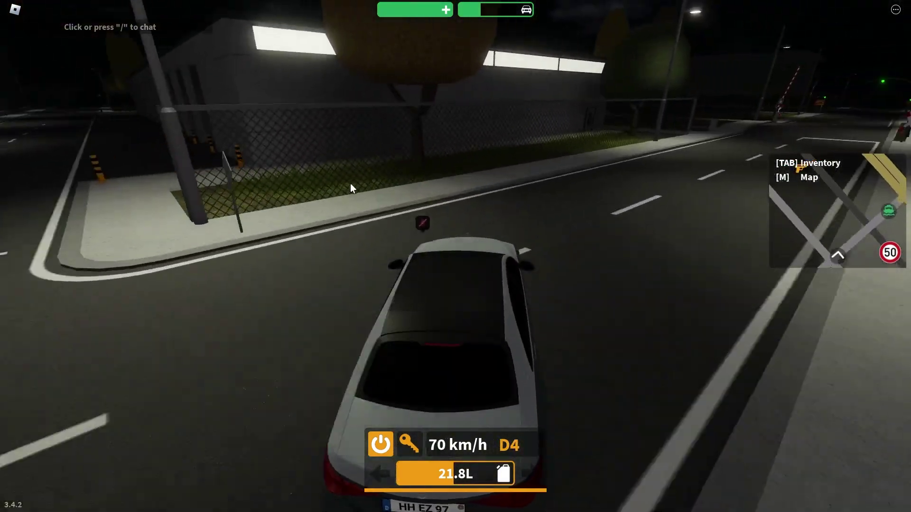
key("w")
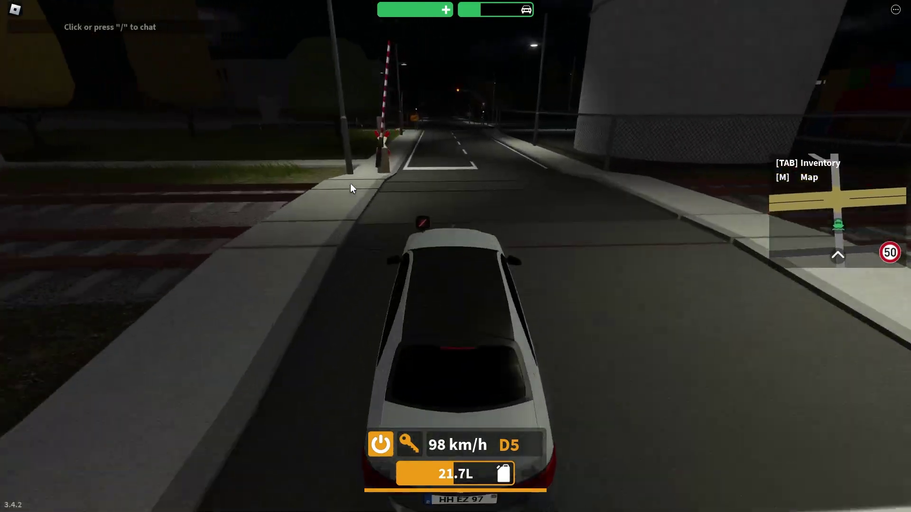
key("d")
key("a")
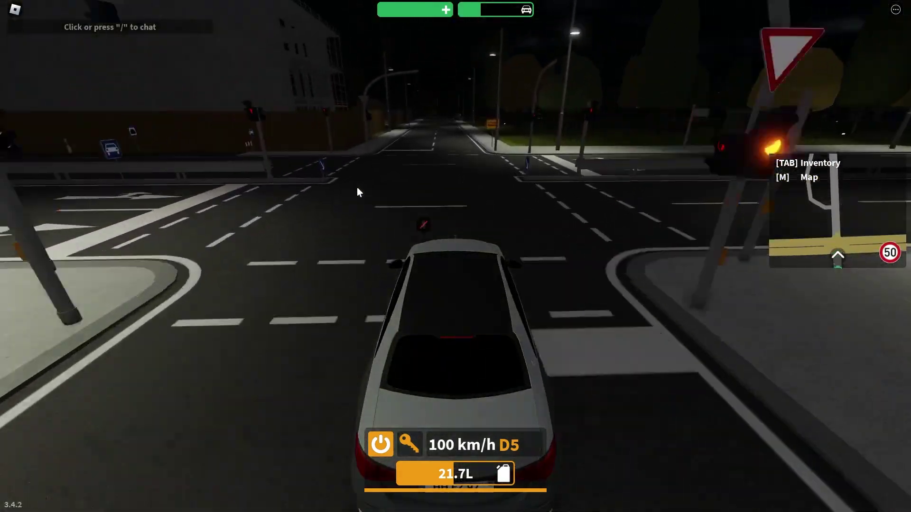
key("d")
key("a")
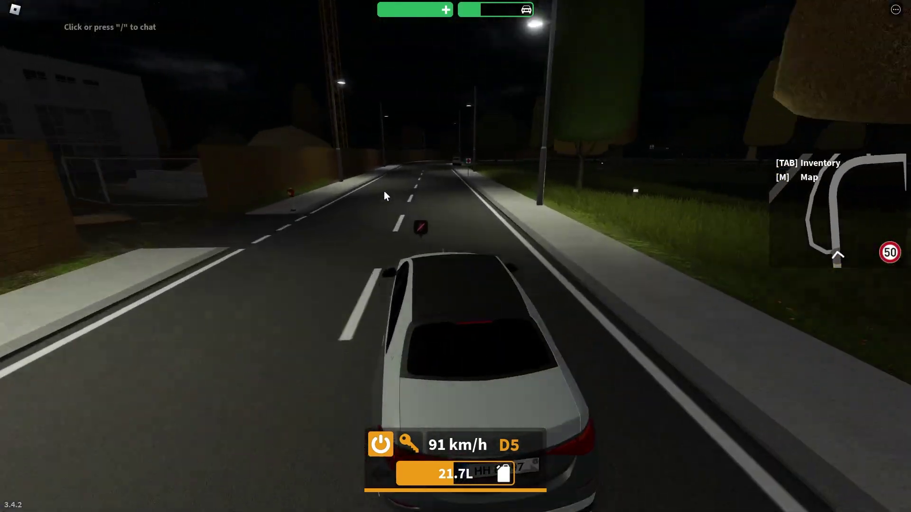